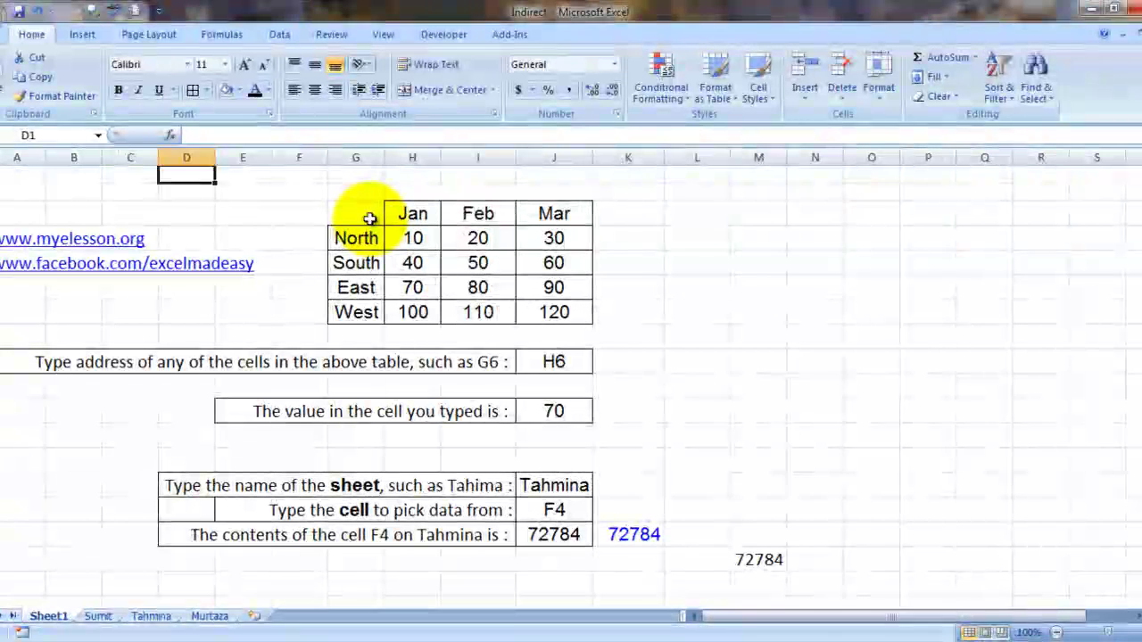
- Enter 'Sumit' in corner cell G3 above the North–West region labels
click(380, 224)
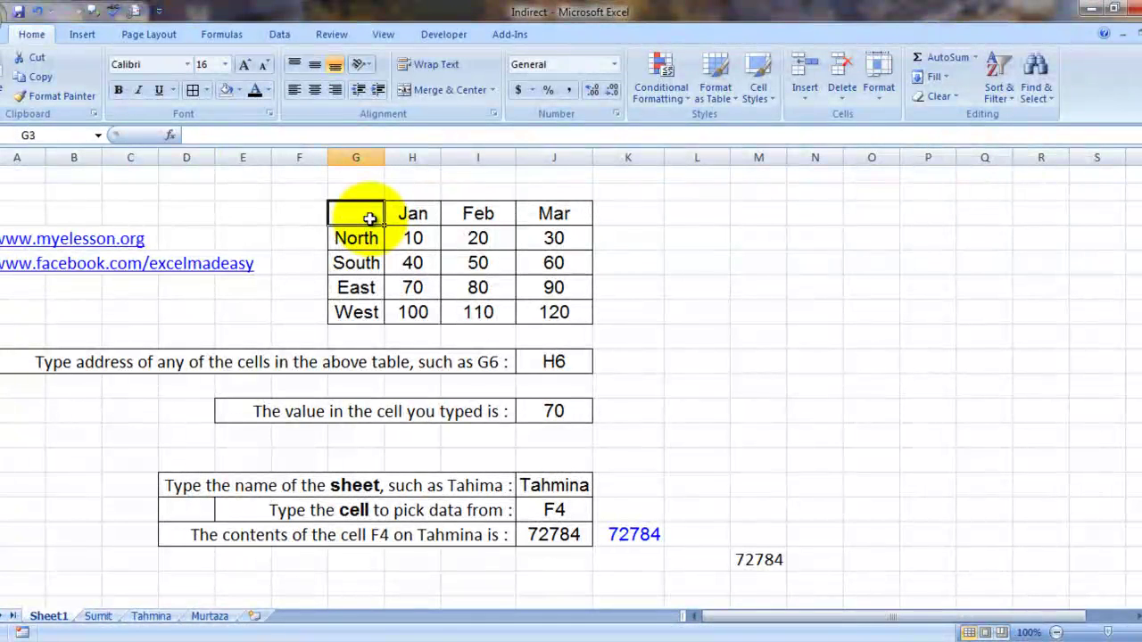
text(Sumi)
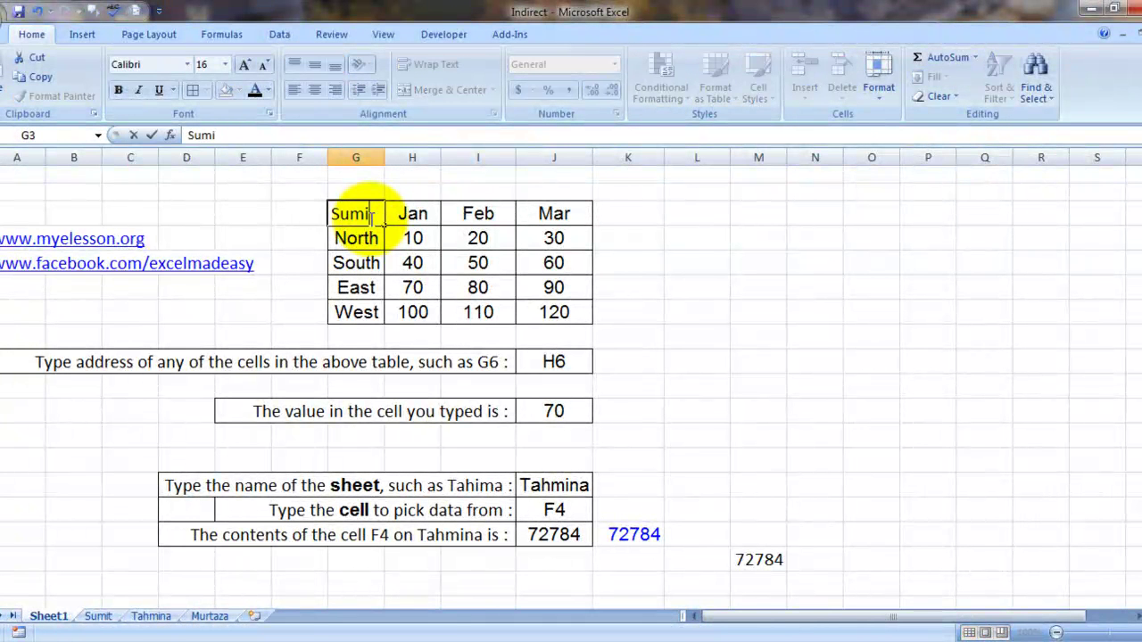
text(t)
key(Return)
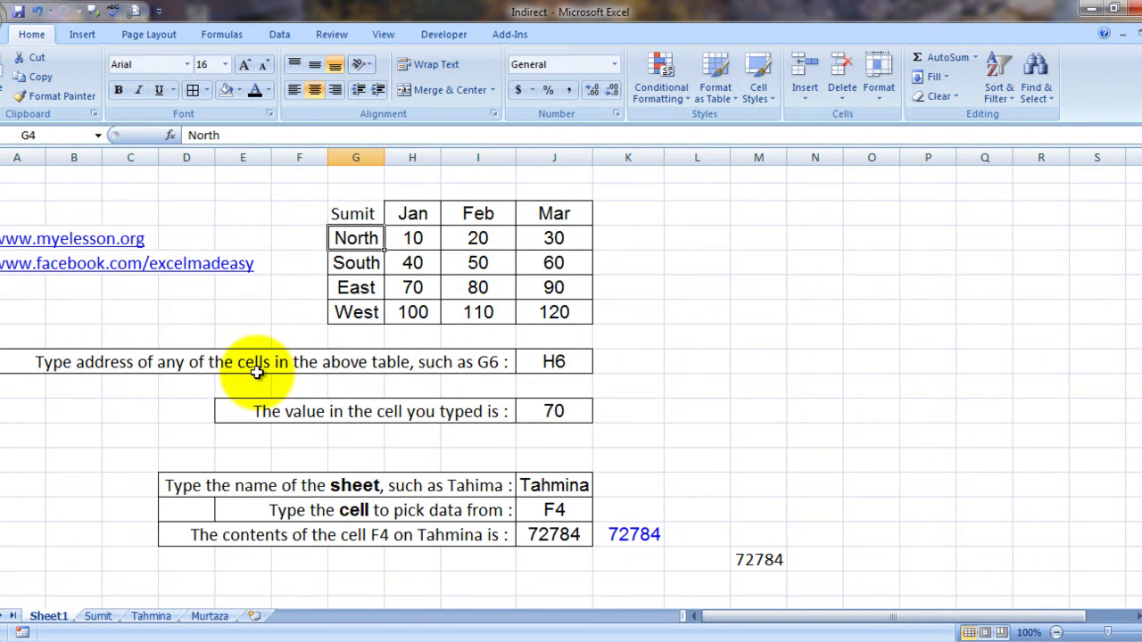
- Enter address G6 in J9 so the INDIRECT result in J11 shows East
click(555, 362)
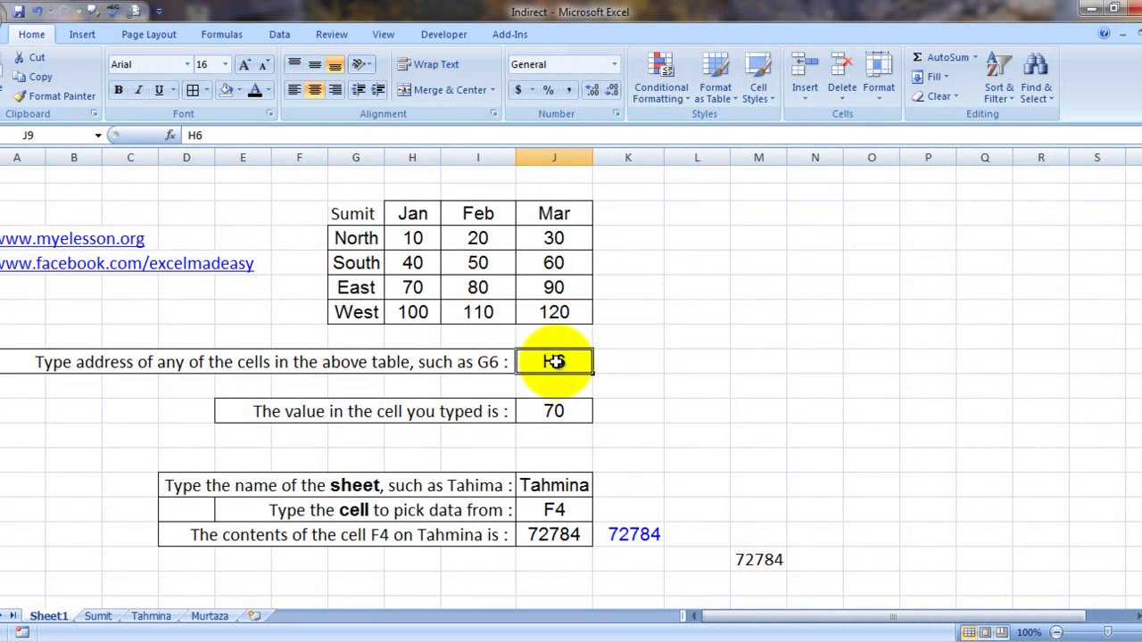
text(G^)
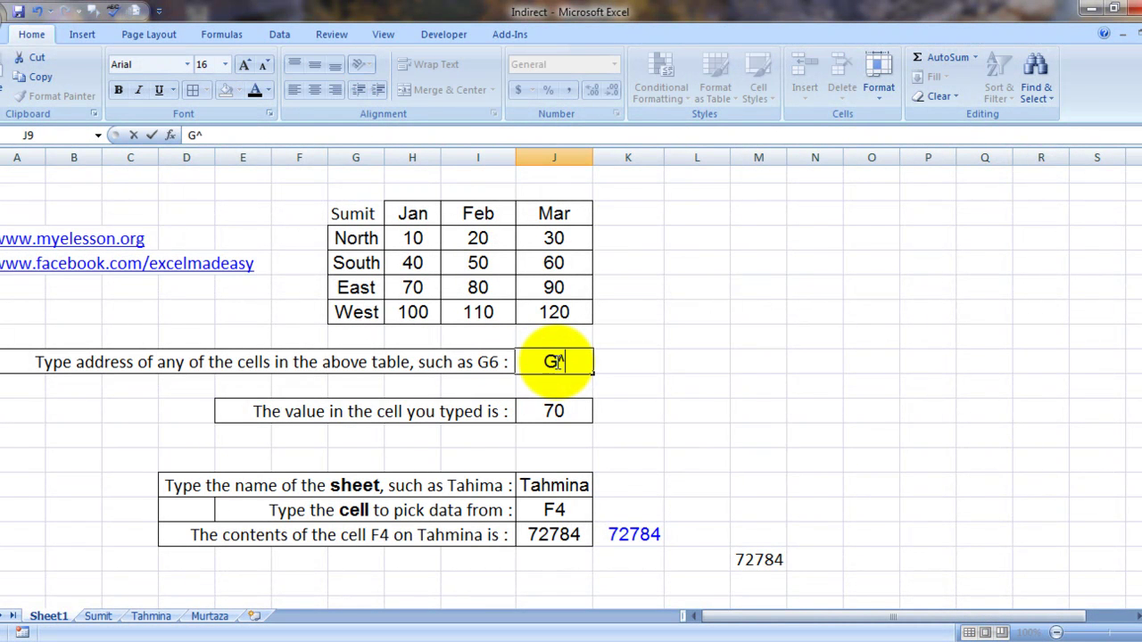
key(Return)
click(555, 362)
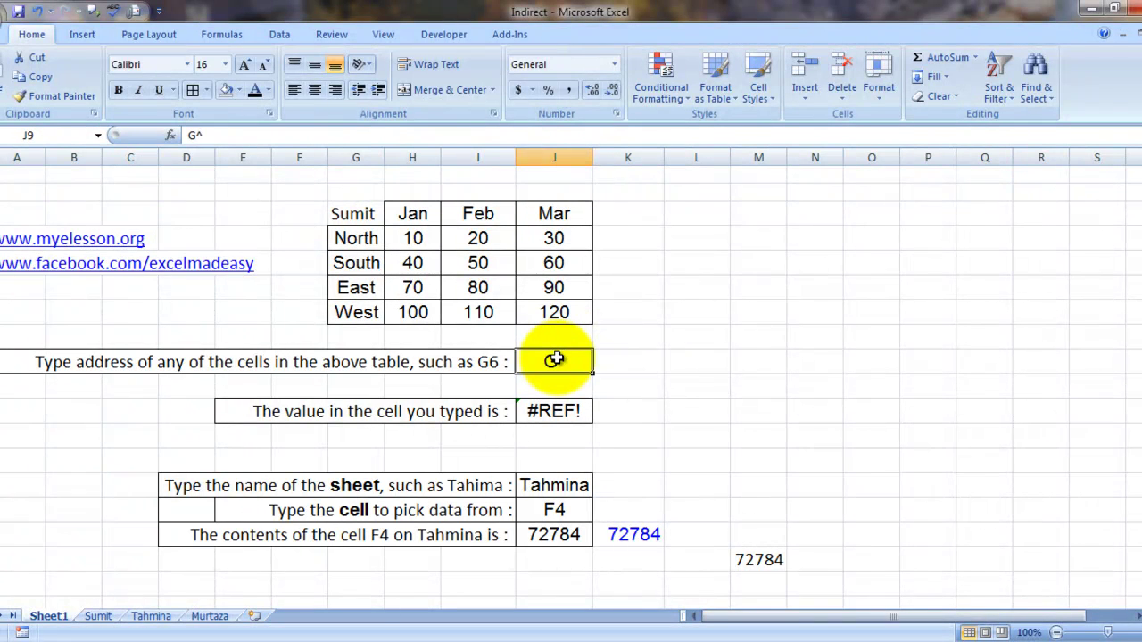
text(G6)
key(Return)
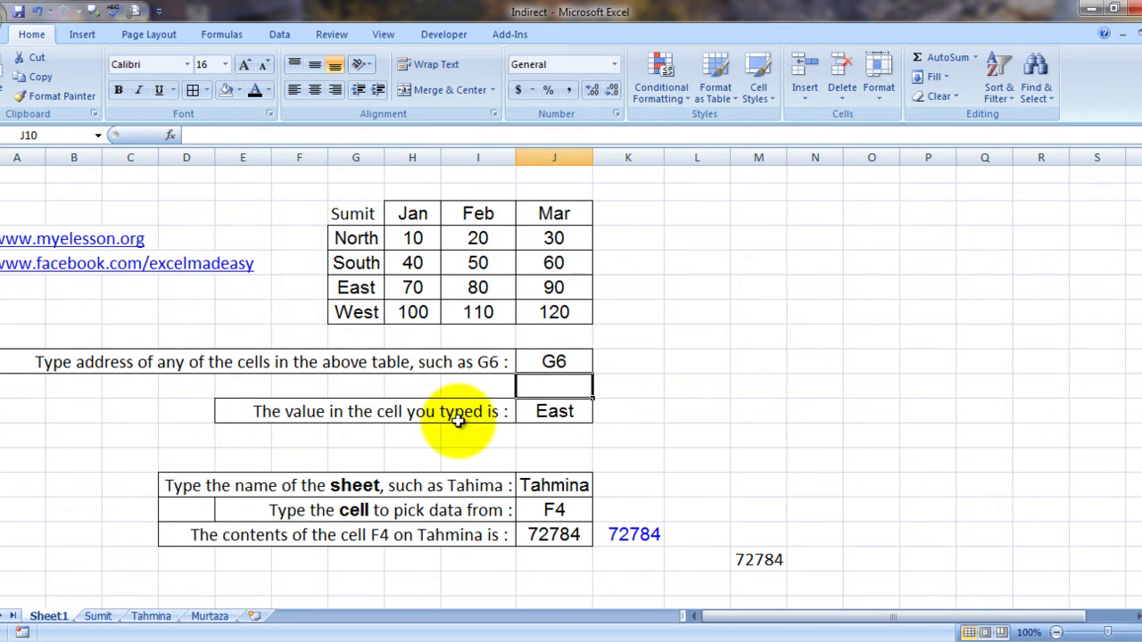
click(540, 416)
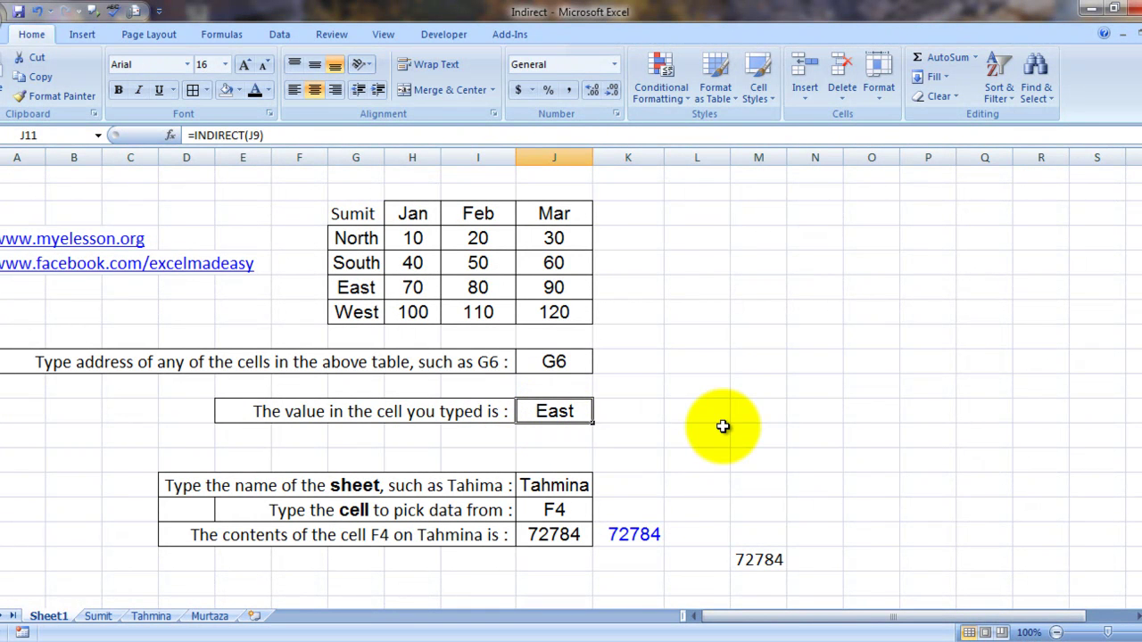
key(Up)
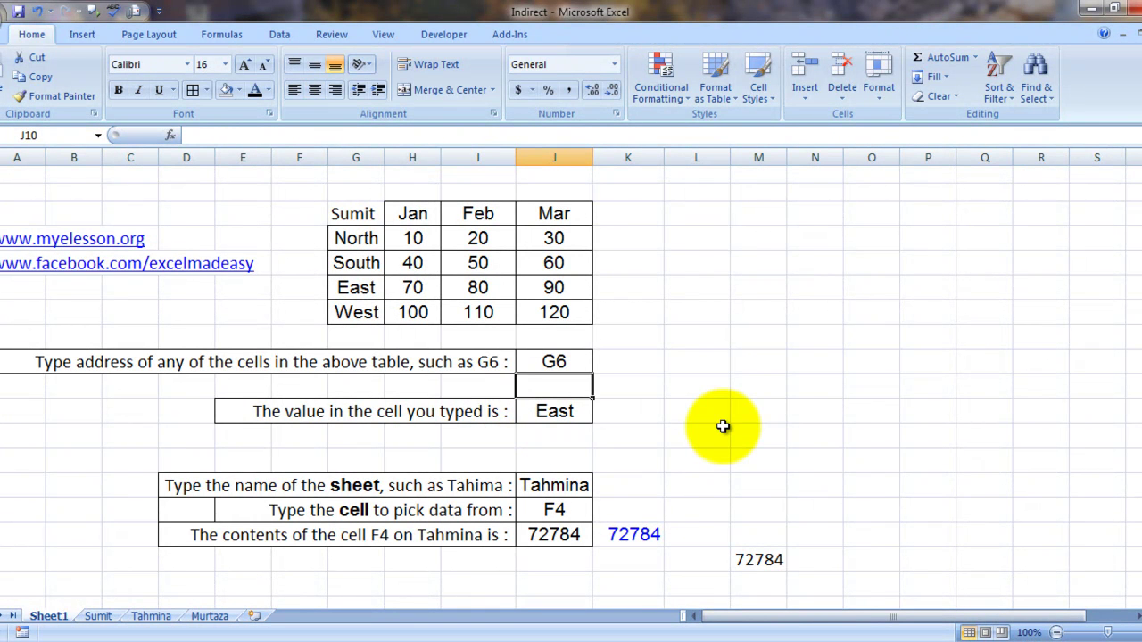
key(Down)
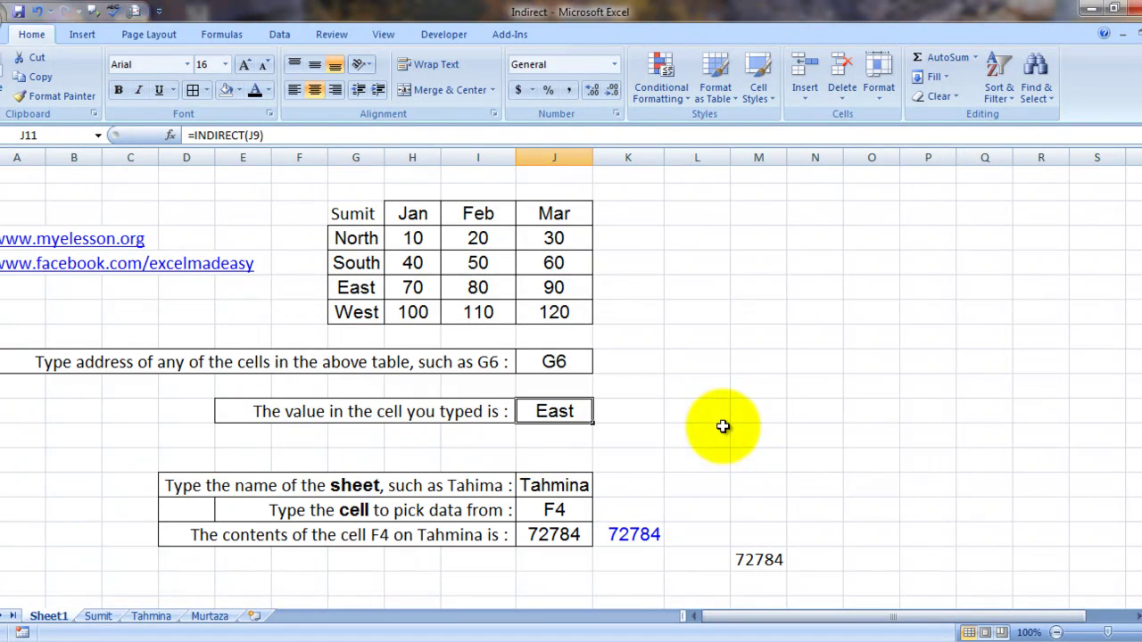
- Change J9's address to H6 so the result shows 70, East's Jan value
click(356, 286)
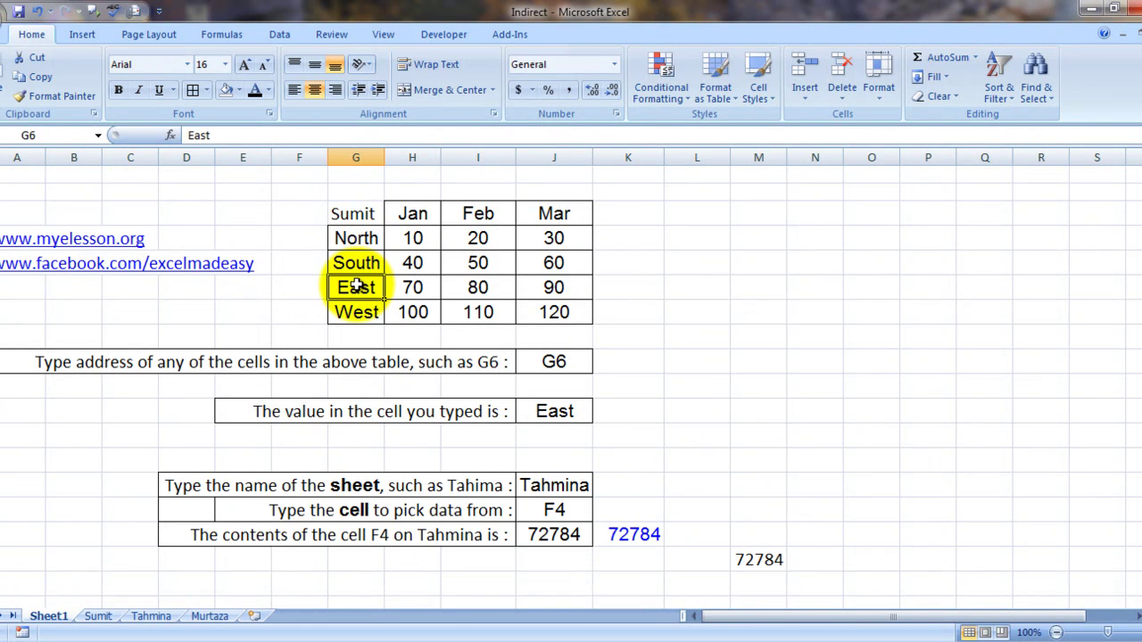
key(Right)
key(Right)
key(Right)
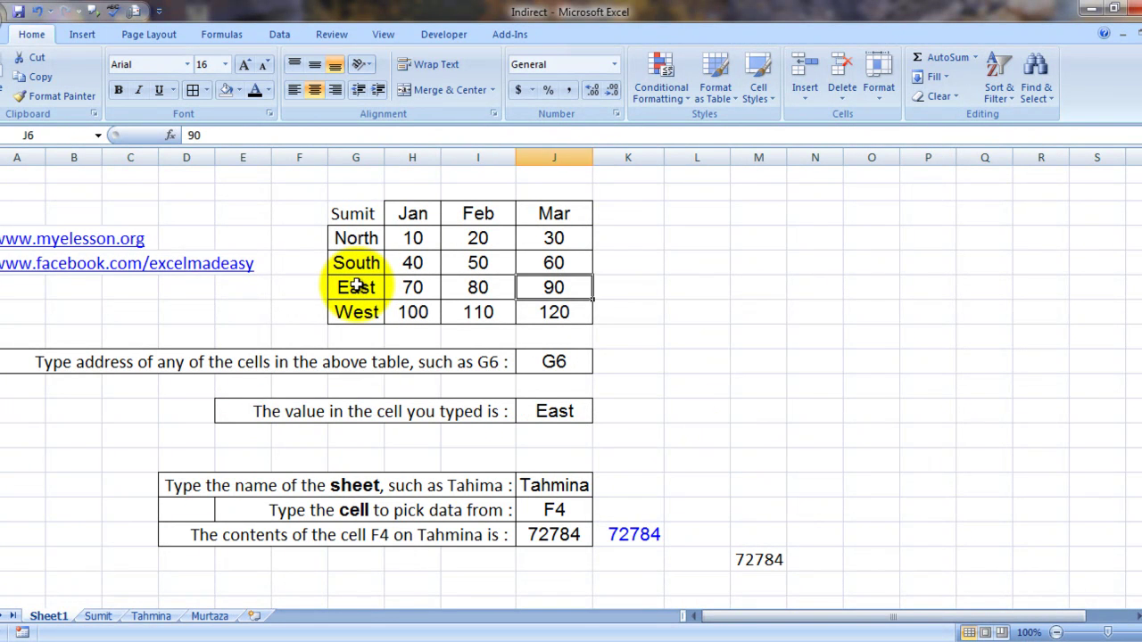
key(Down)
key(Down)
key(Down)
text(H6)
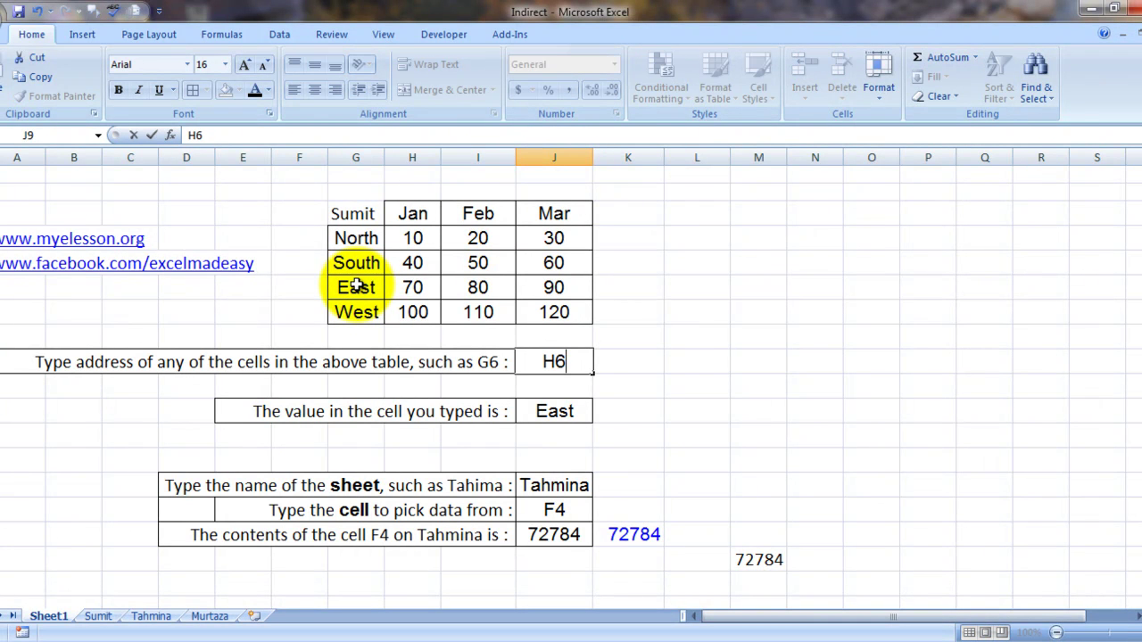
key(Return)
key(Down)
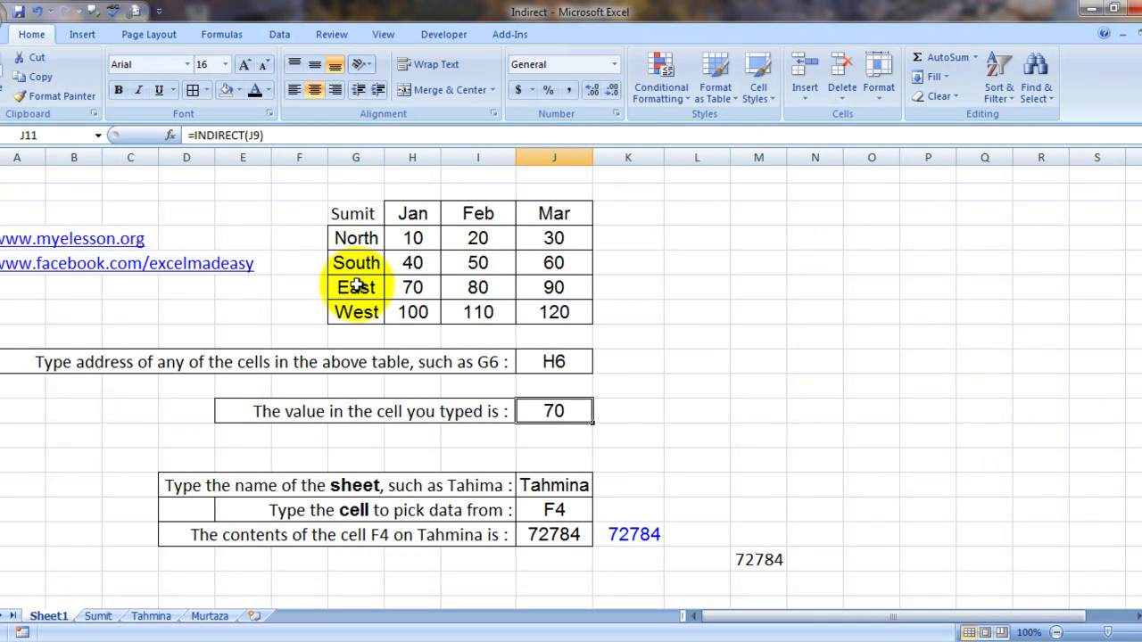
key(Right)
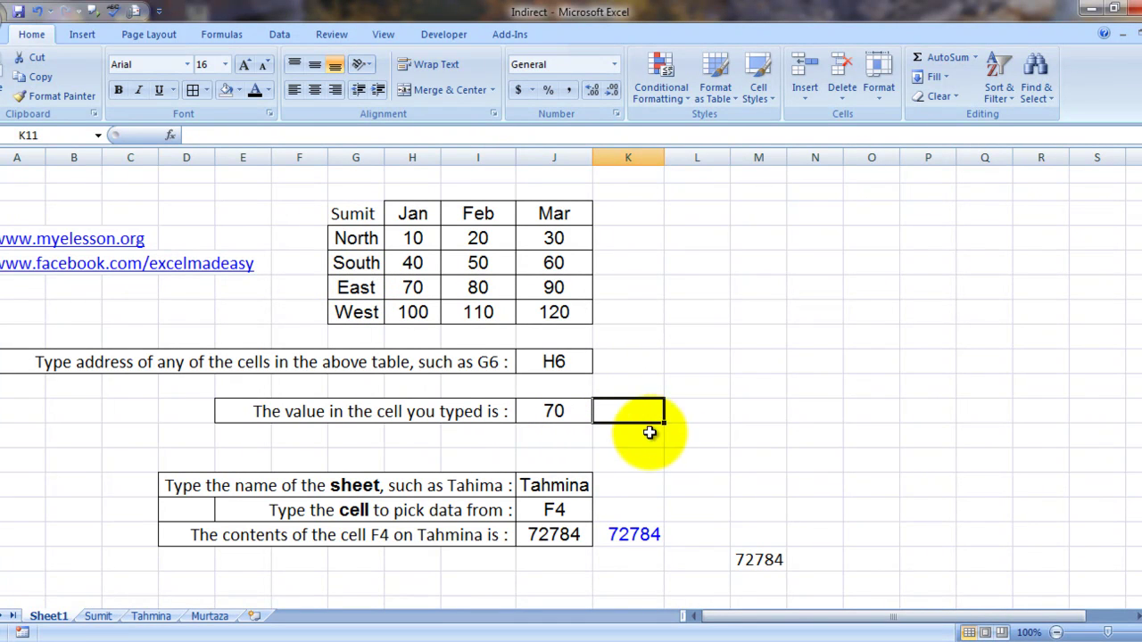
click(585, 359)
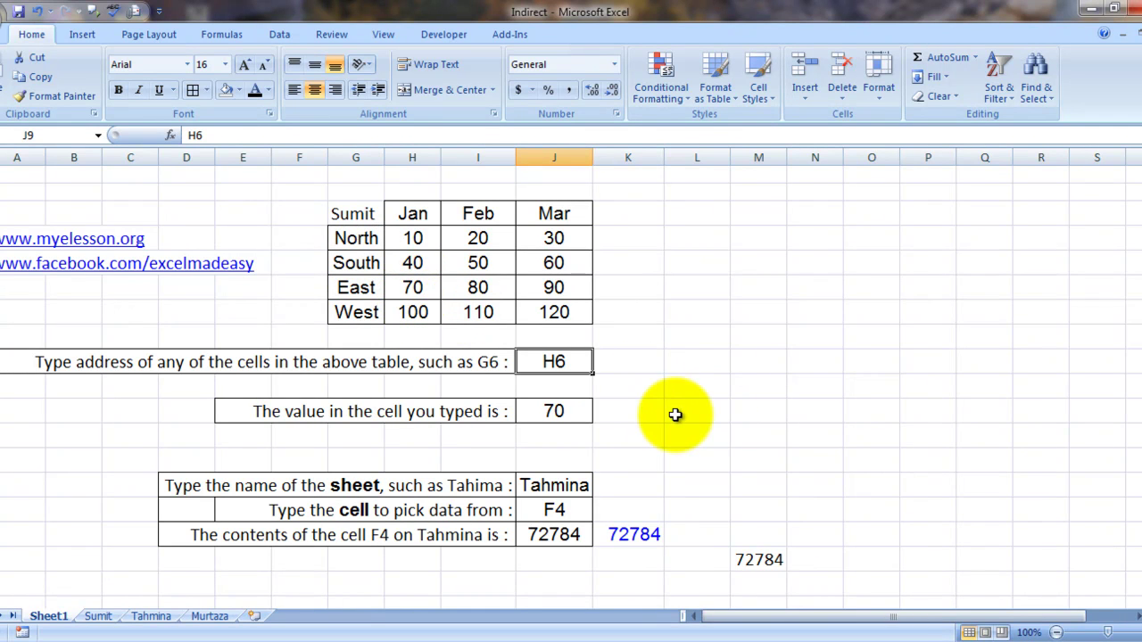
- Replace J11 with a freshly typed =INDIRECT(J9) formula, returning 70 for address H6
click(556, 410)
key(Delete)
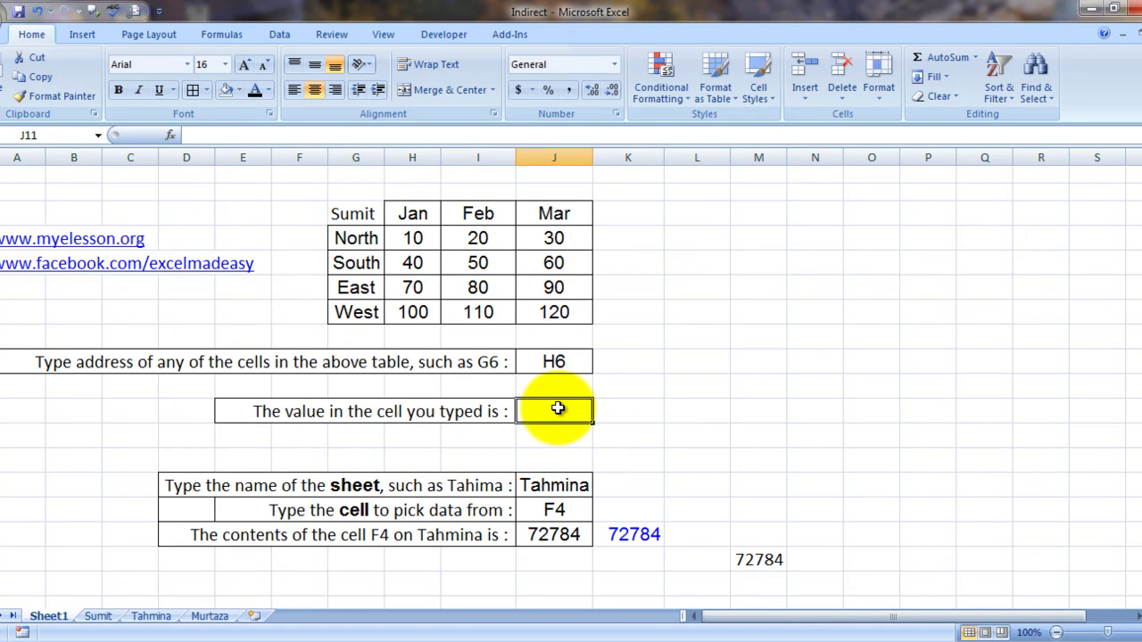
text(=)
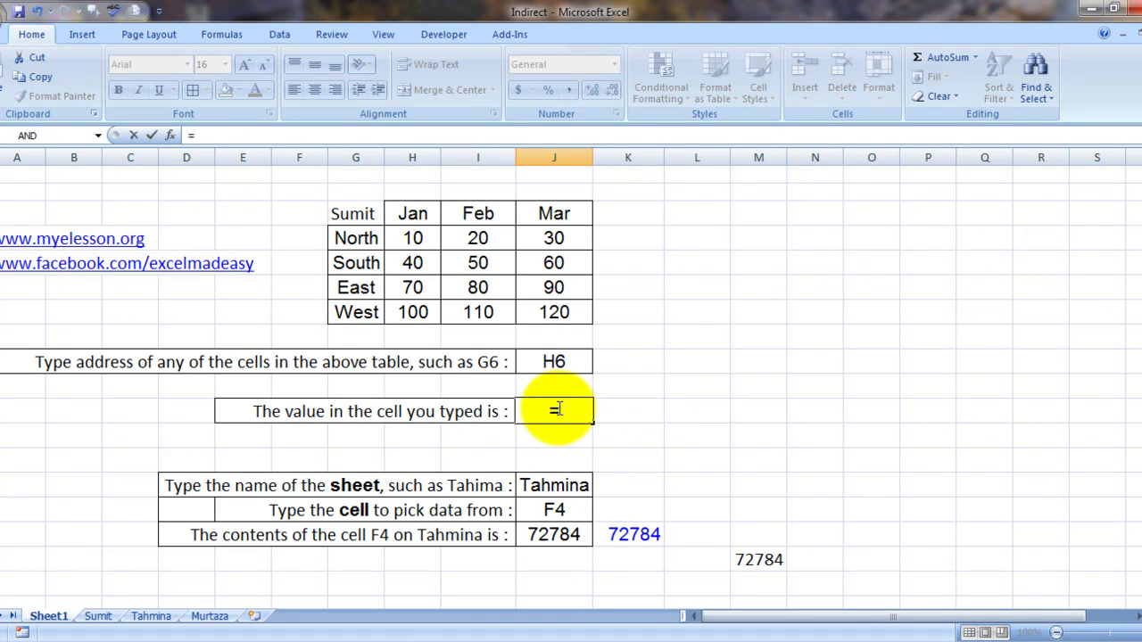
text(in)
key(Down)
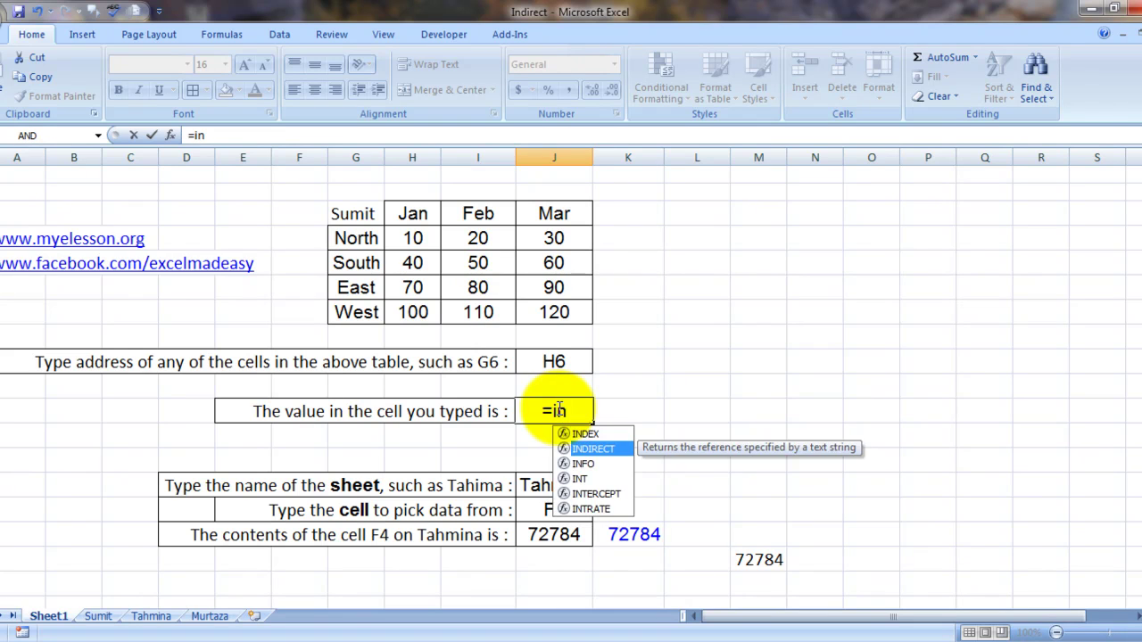
key(Tab)
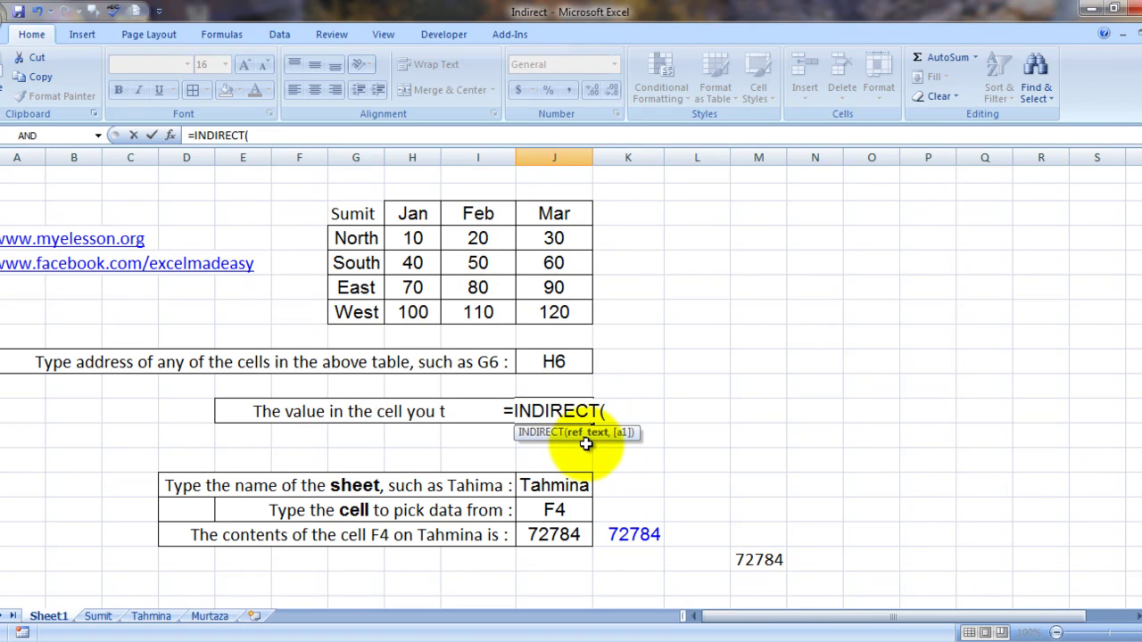
click(555, 362)
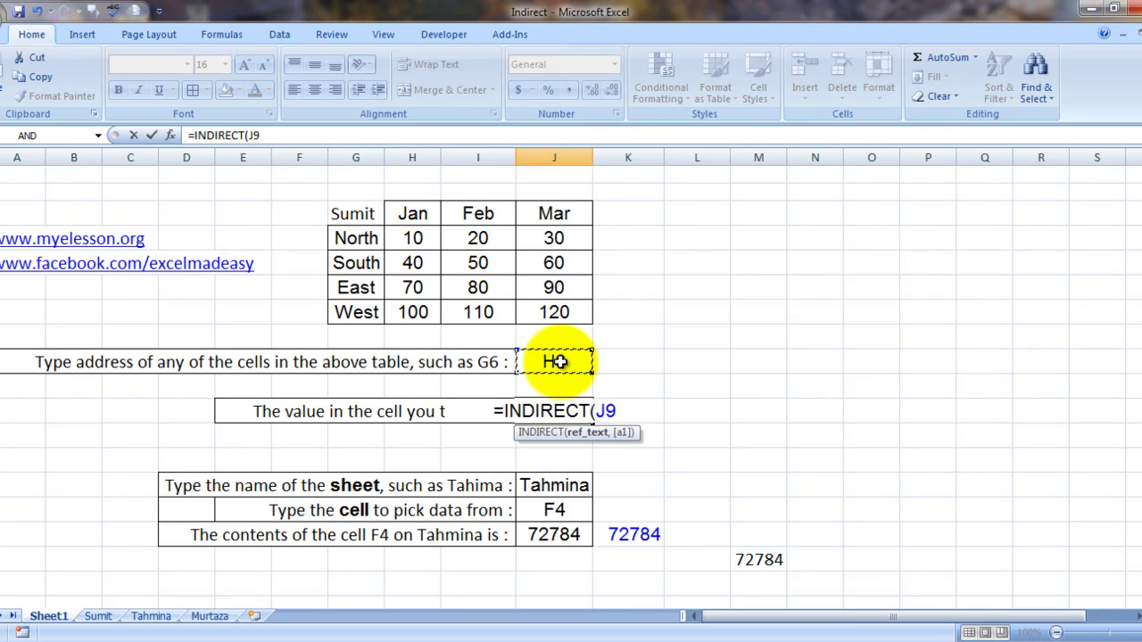
text())
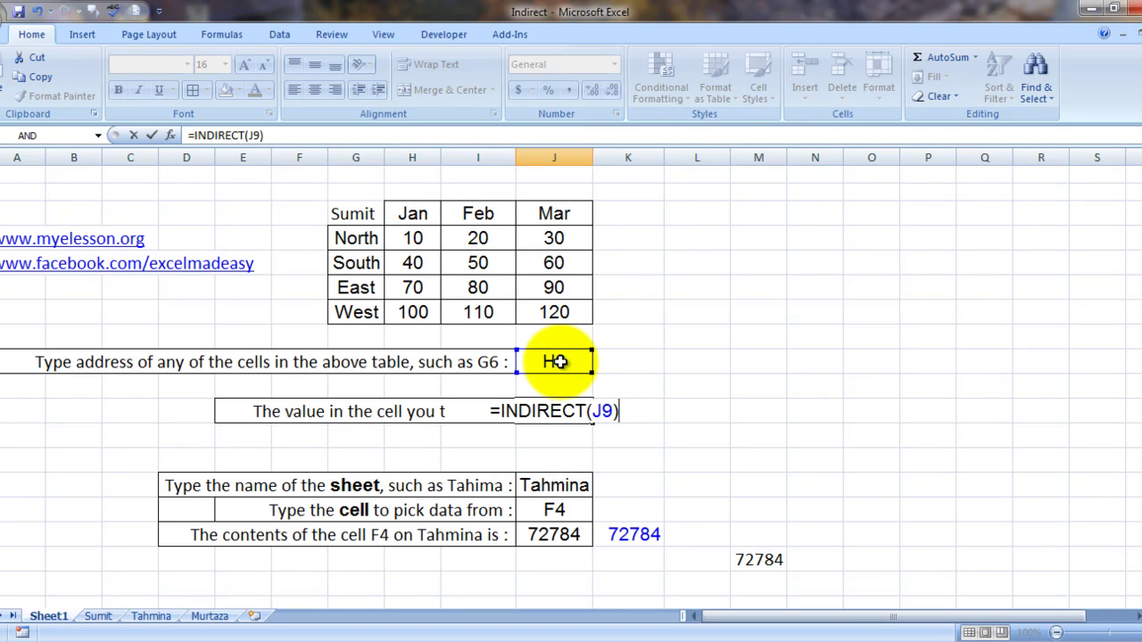
key(Return)
key(Up)
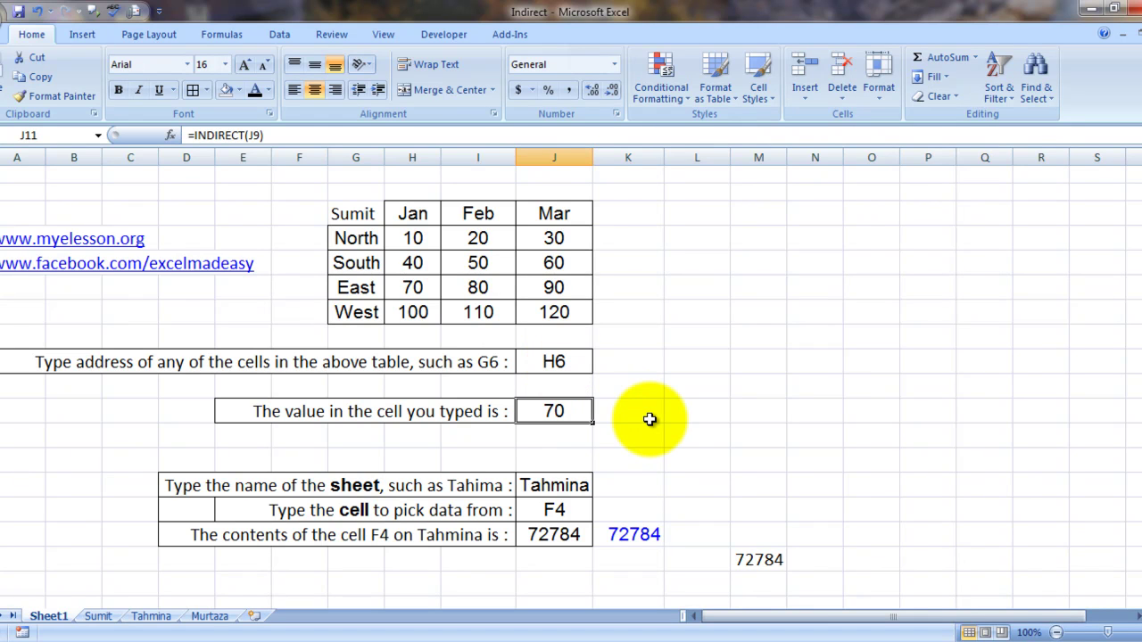
key(Left)
key(Left)
key(Left)
key(Down)
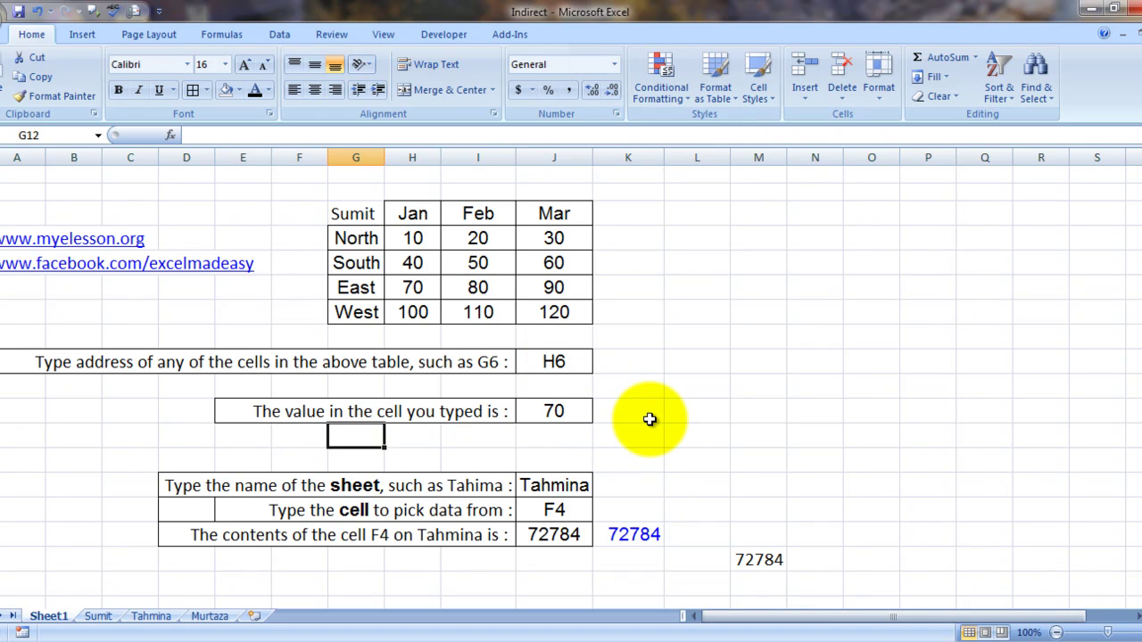
- Review the Sumit, Tahmina and Murtaza sheets, then return to Sheet1's INDIRECT examples
key(Down)
key(Down)
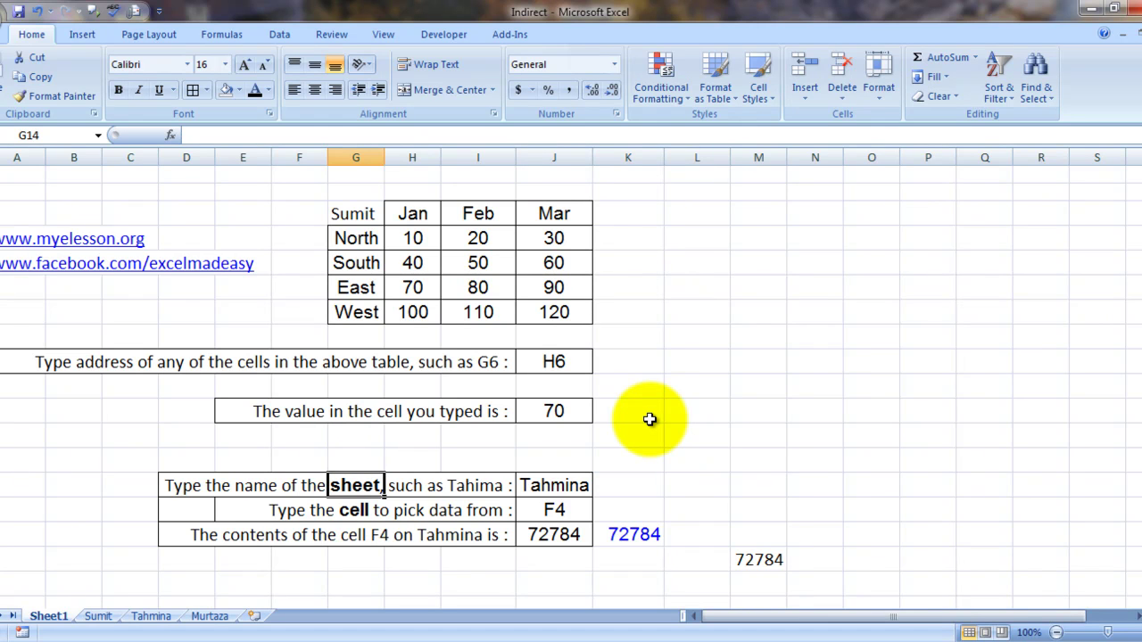
click(98, 616)
click(150, 617)
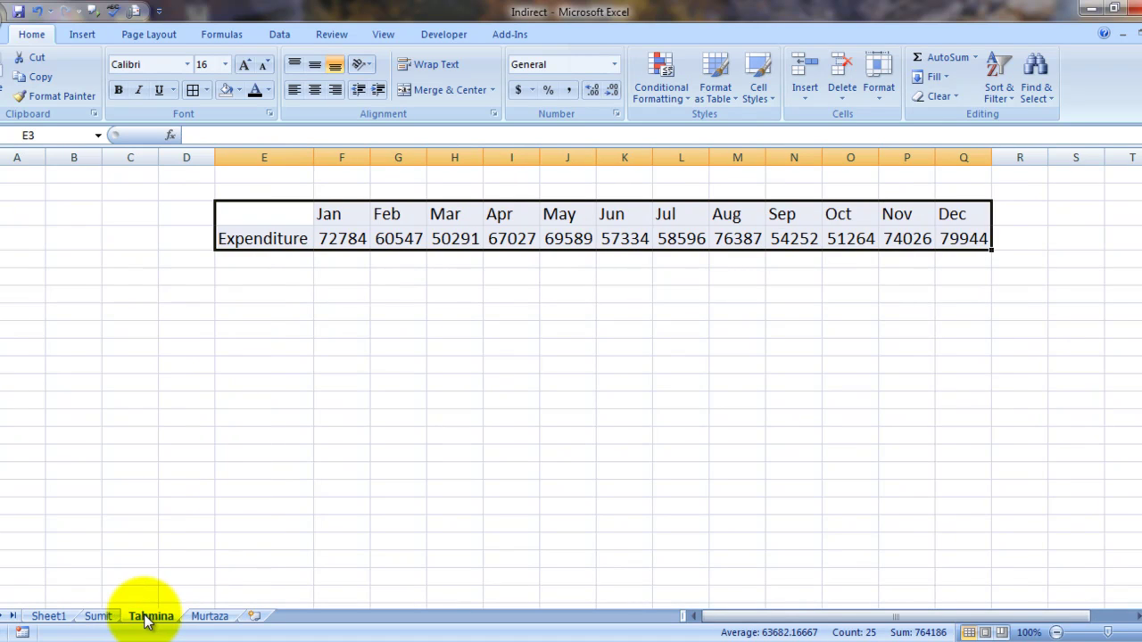
click(210, 617)
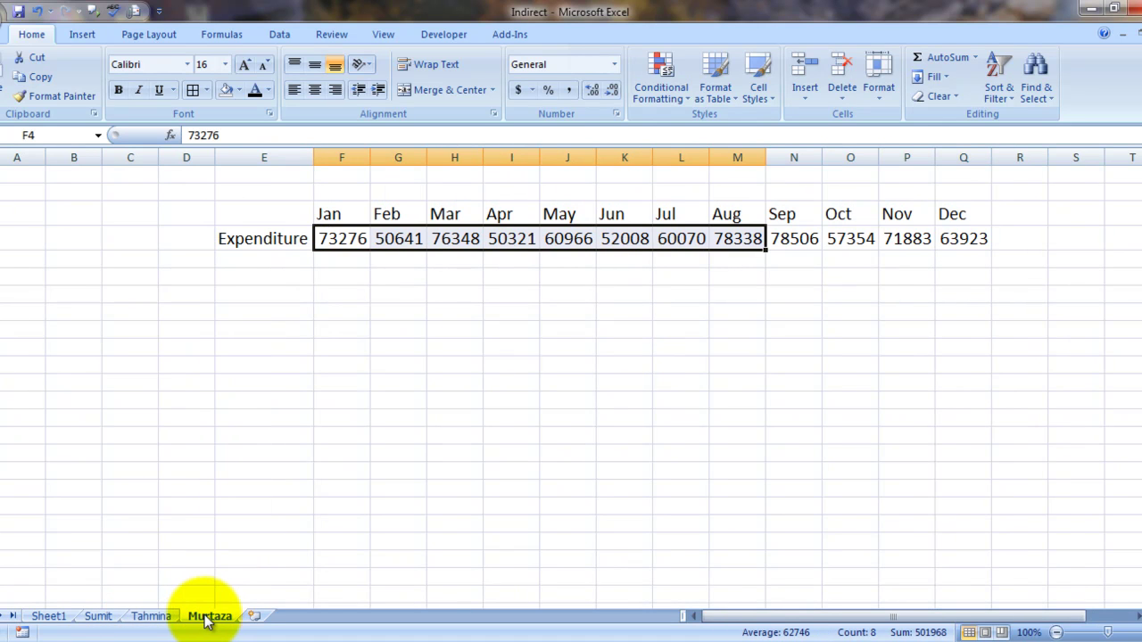
click(98, 617)
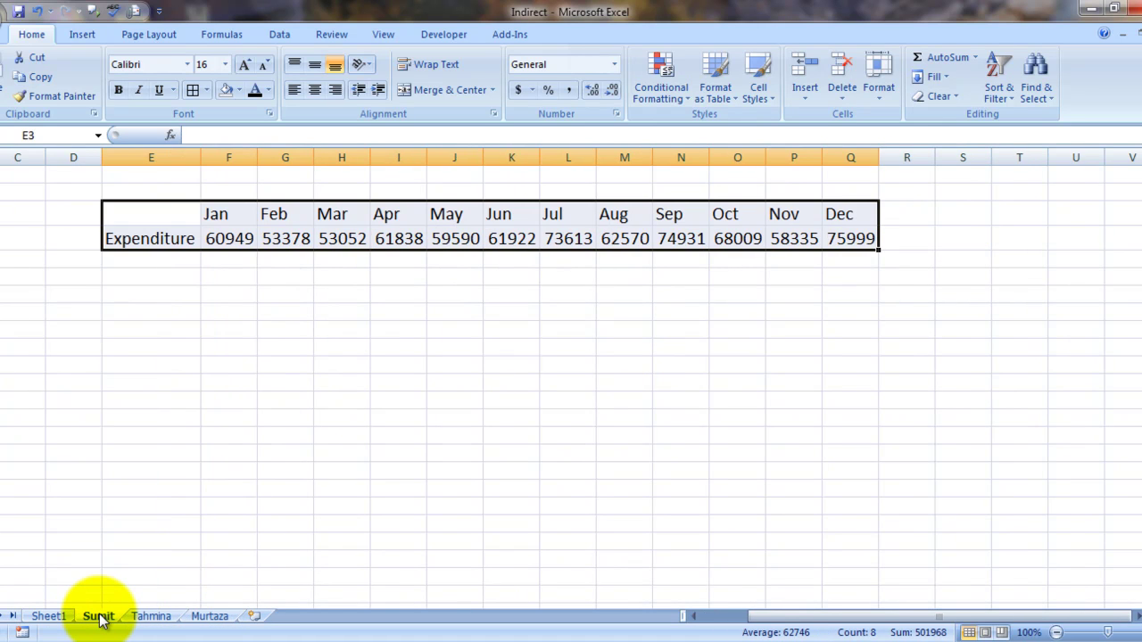
click(54, 617)
click(728, 496)
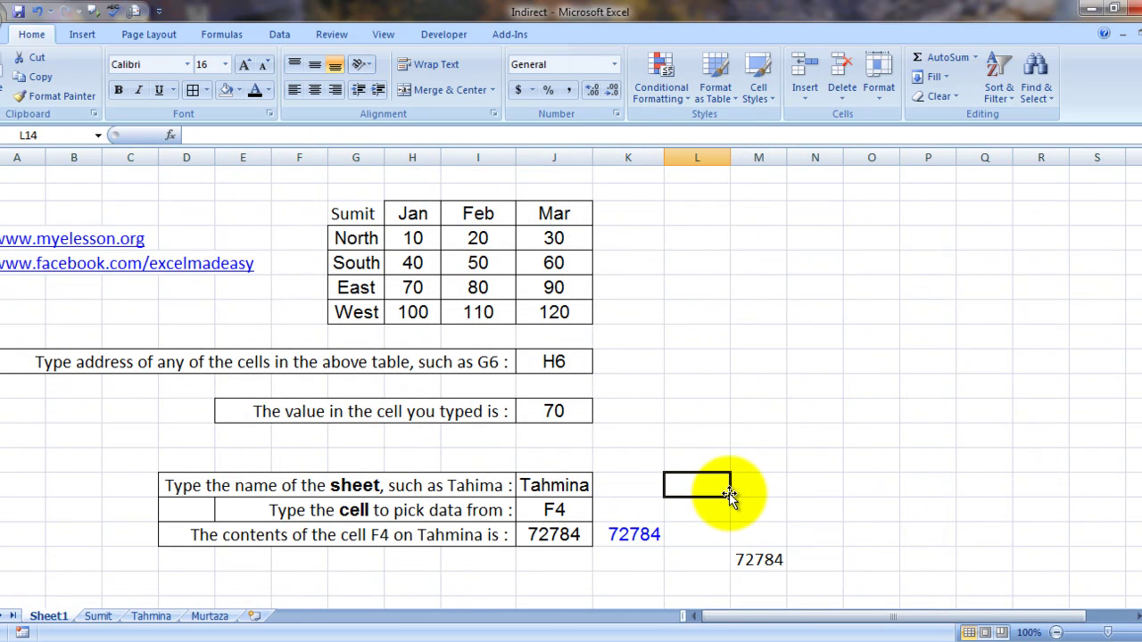
- Review the Tahmina, F4 inputs and J16's formula, then clear the duplicate 72784 in K16
key(Left)
key(Left)
key(Down)
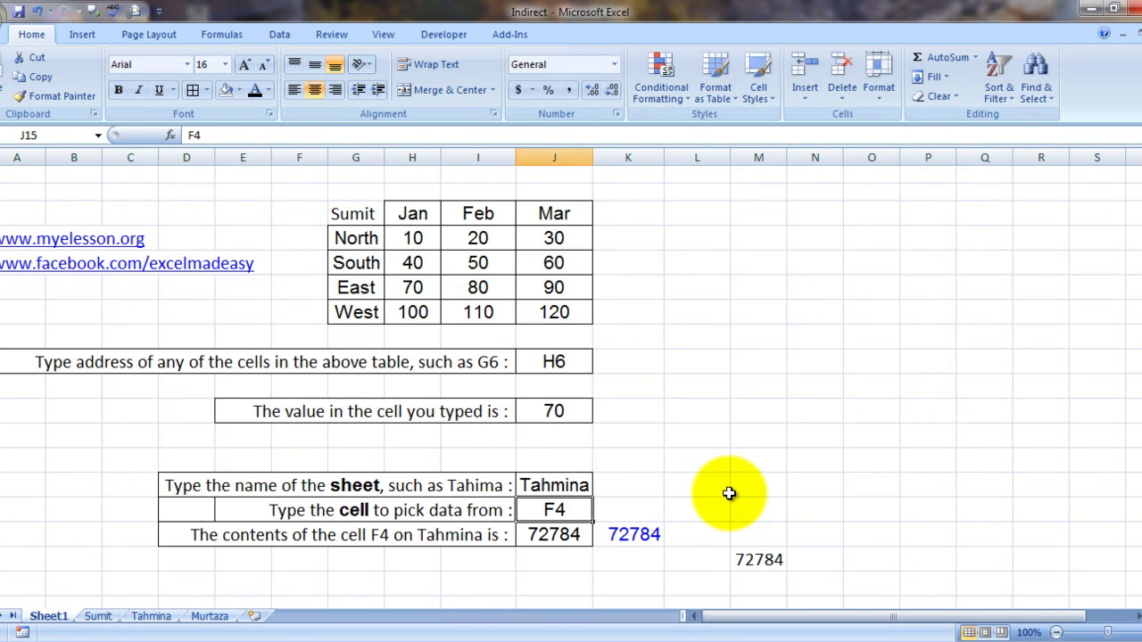
key(Down)
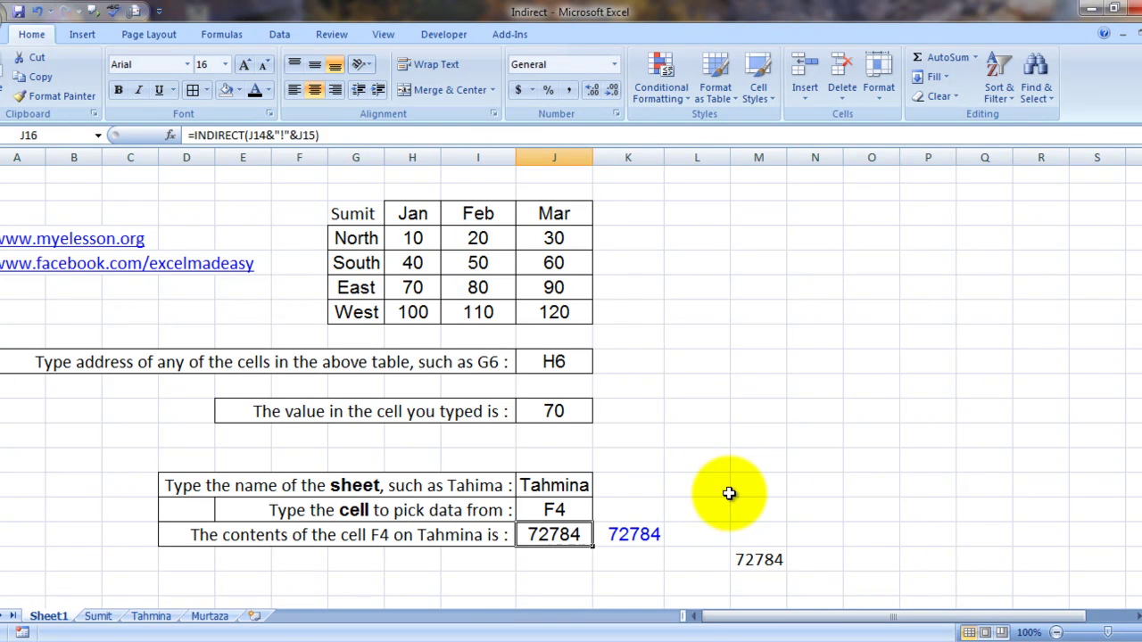
key(Up)
key(Up)
key(Up)
key(Down)
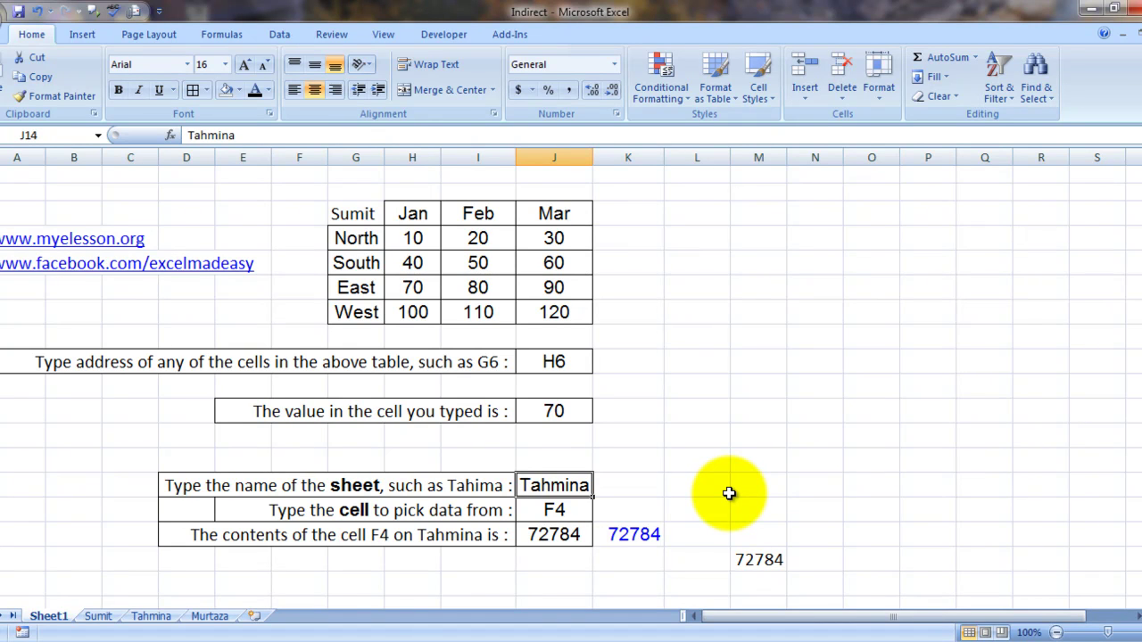
key(Down)
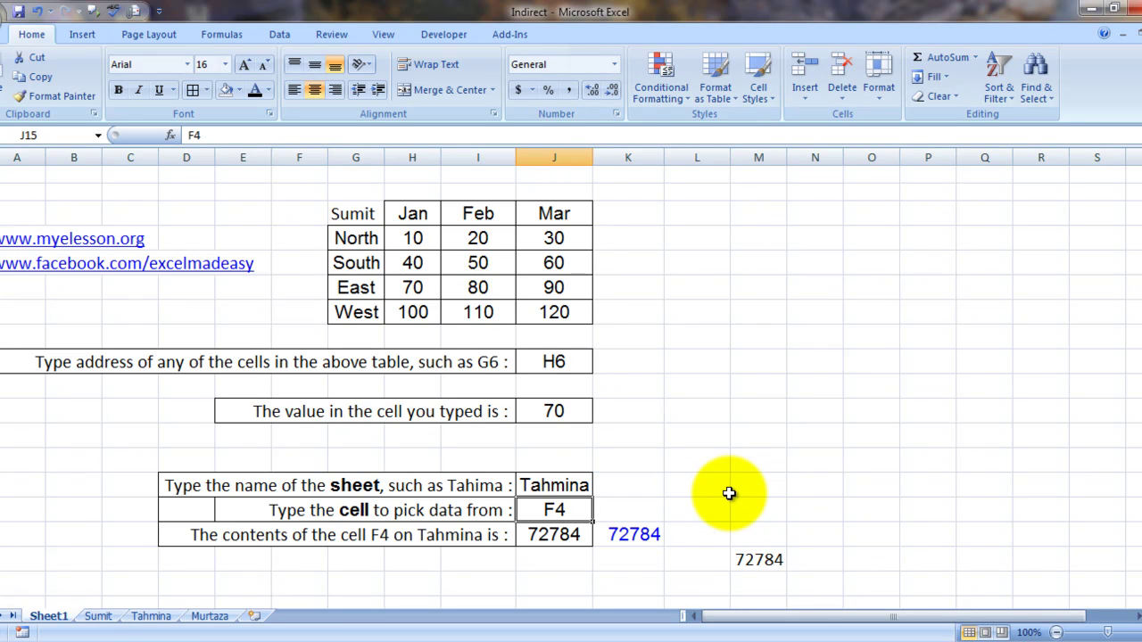
key(Down)
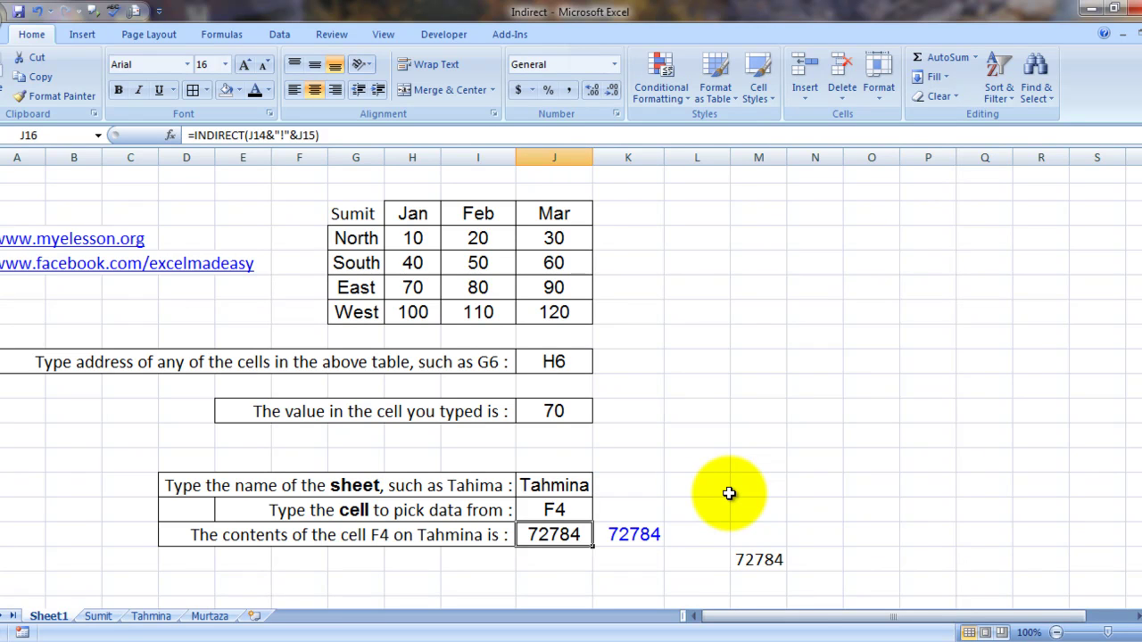
key(Right)
key(Delete)
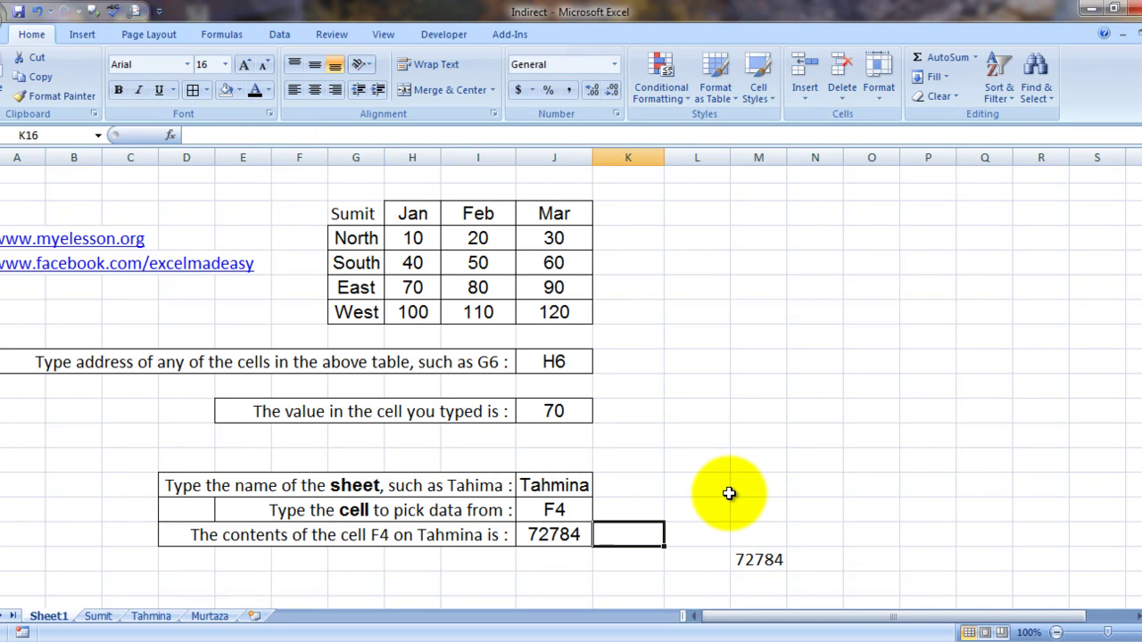
- Enter =INDIRECT(J14&"!"&J15) in K16, returning 72784, and review its references
text(=in)
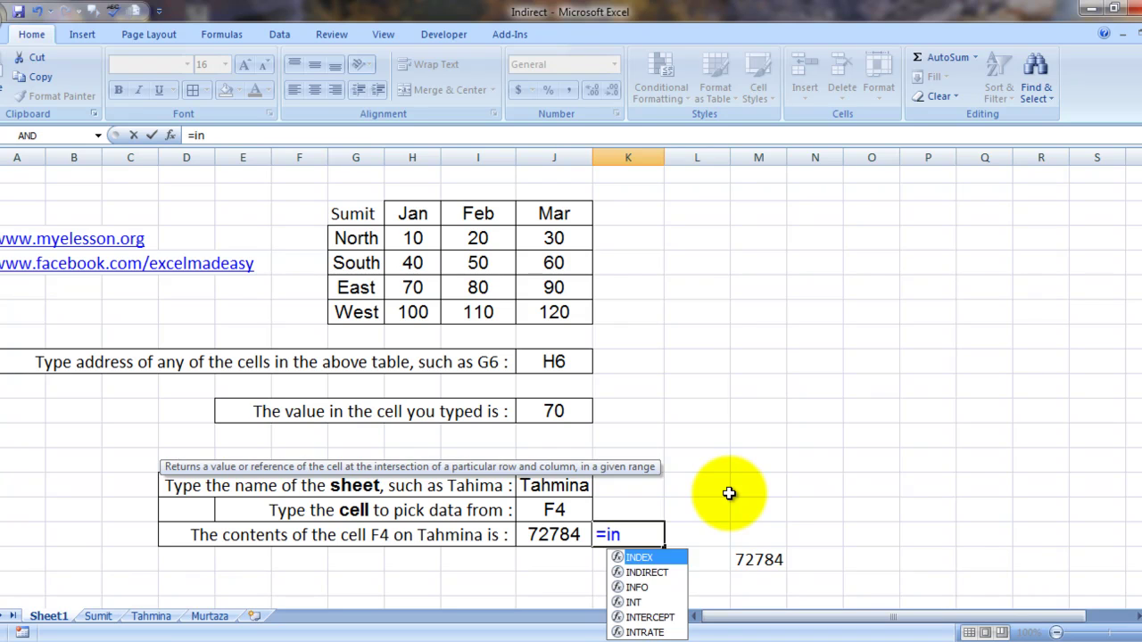
key(Down)
key(Tab)
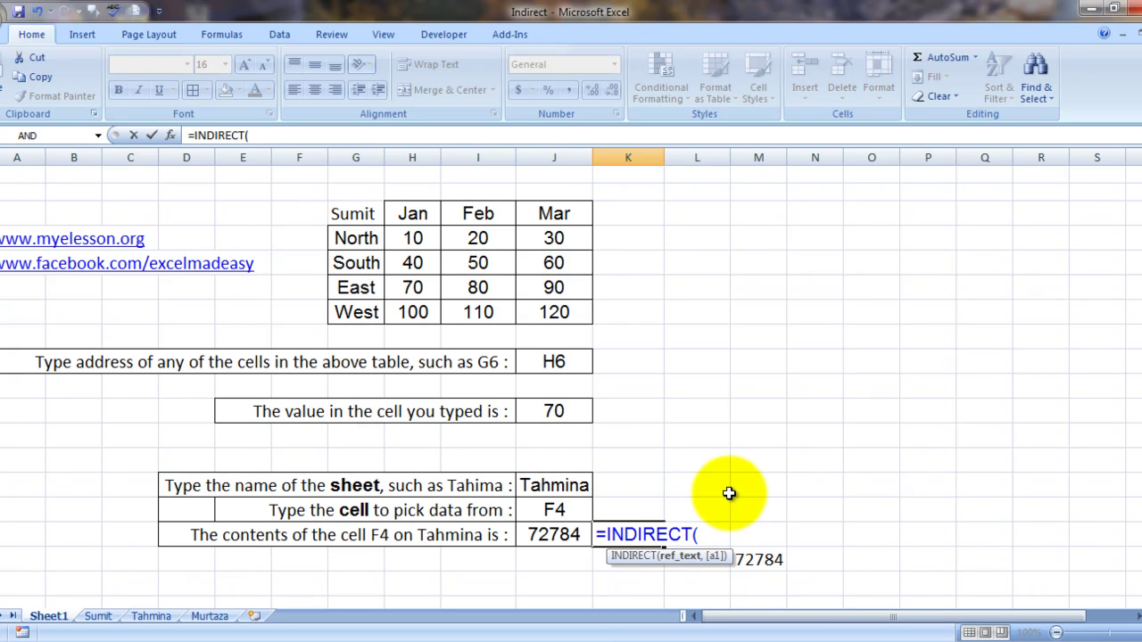
click(568, 484)
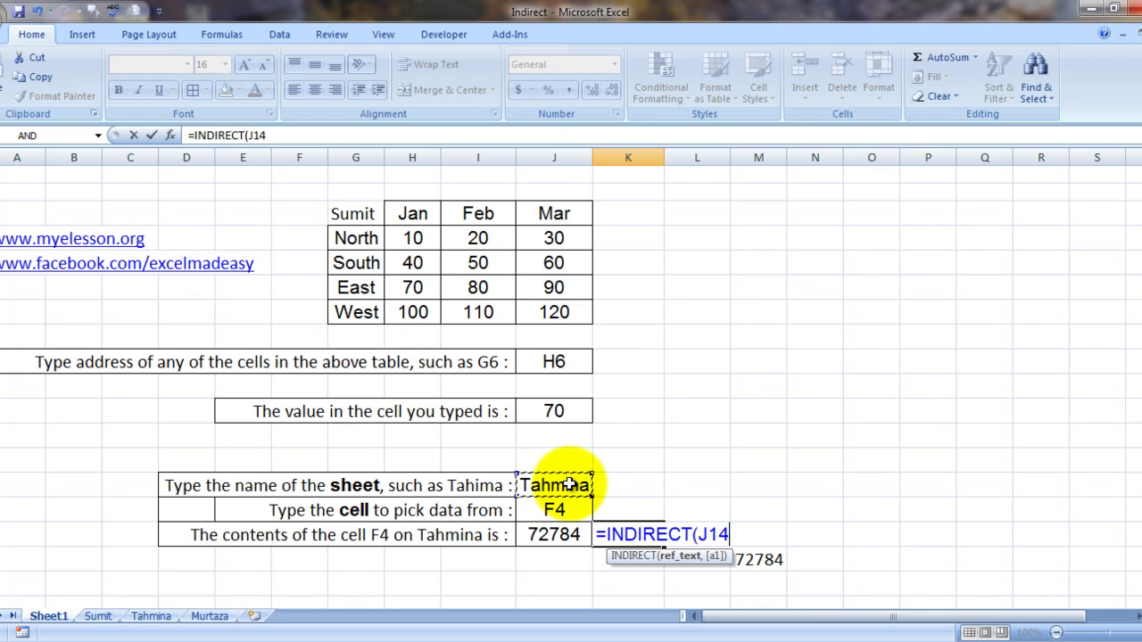
text(&"!"&)
click(551, 511)
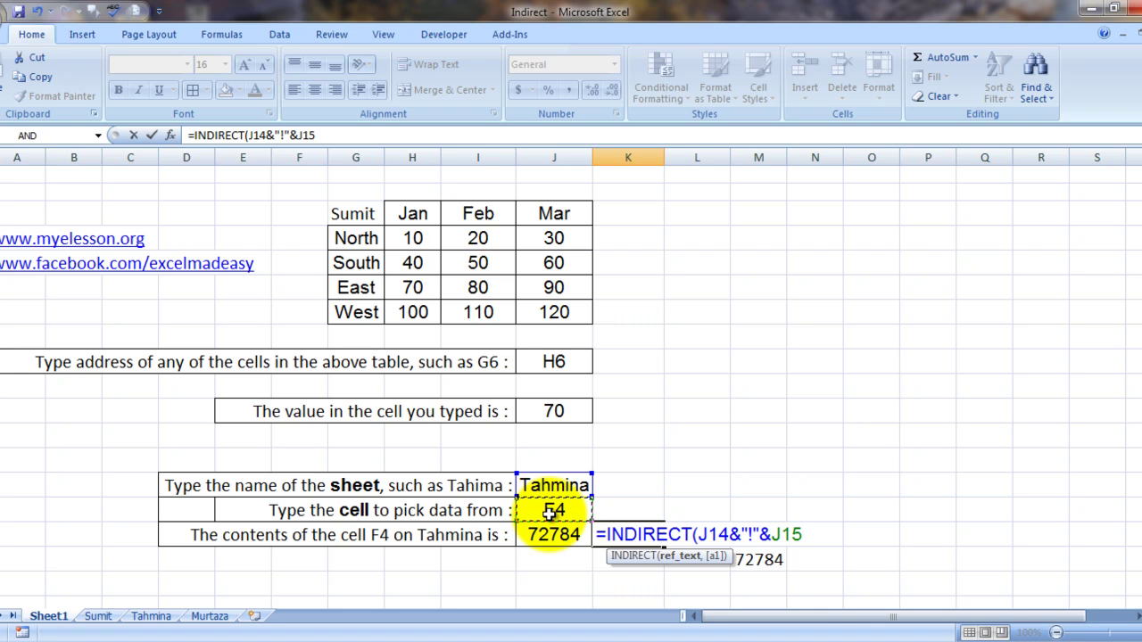
text())
key(Return)
key(Up)
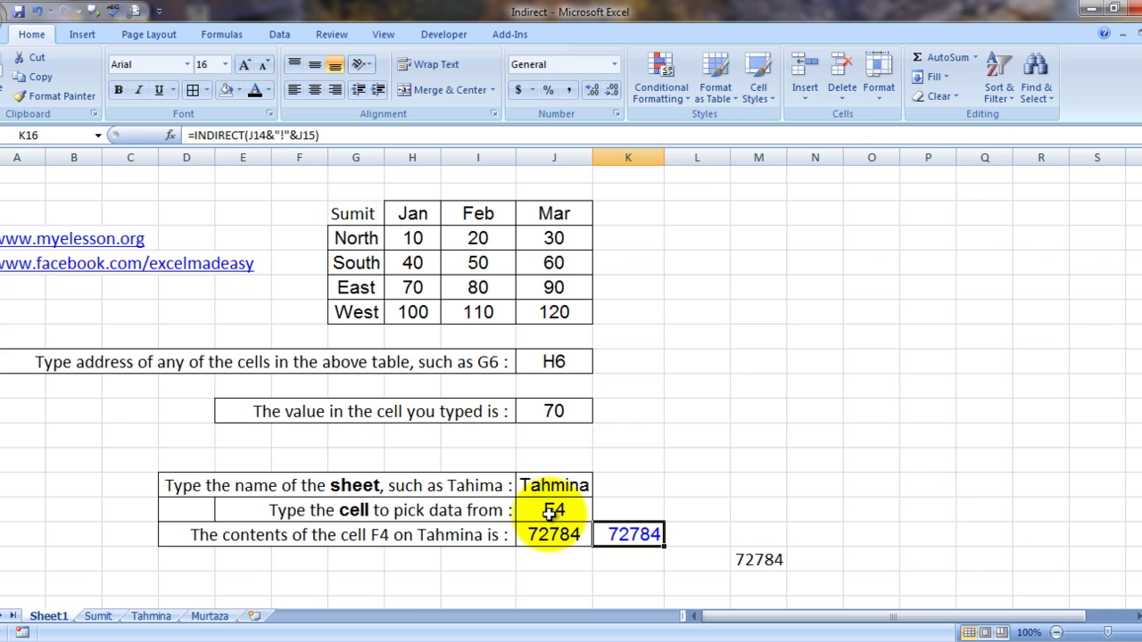
key(F2)
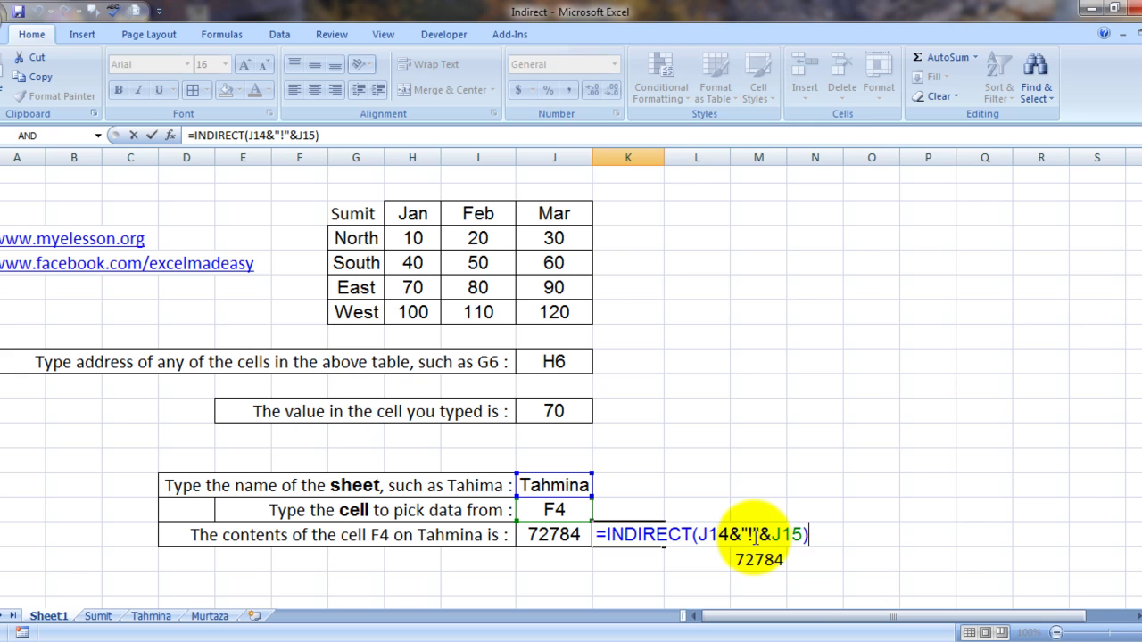
key(Escape)
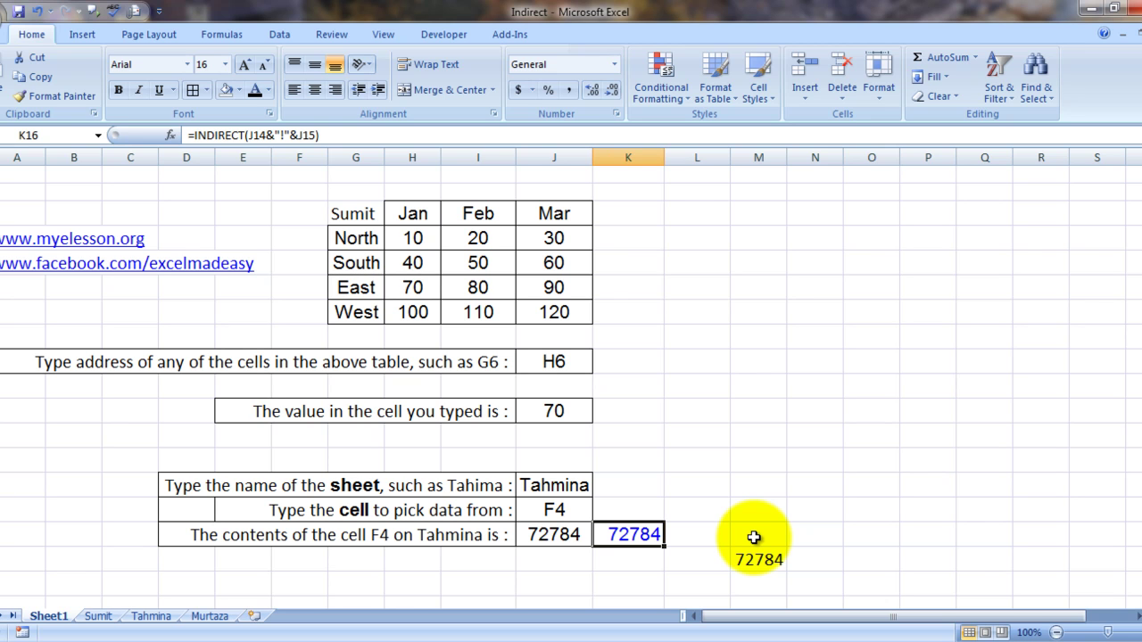
key(Right)
key(Right)
key(Down)
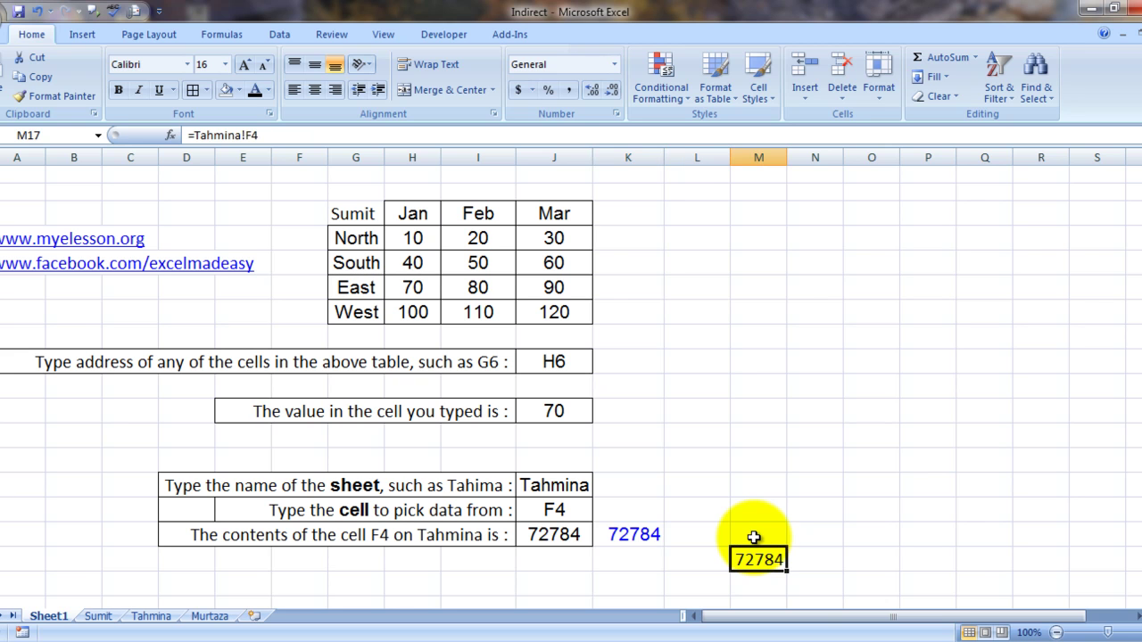
key(F2)
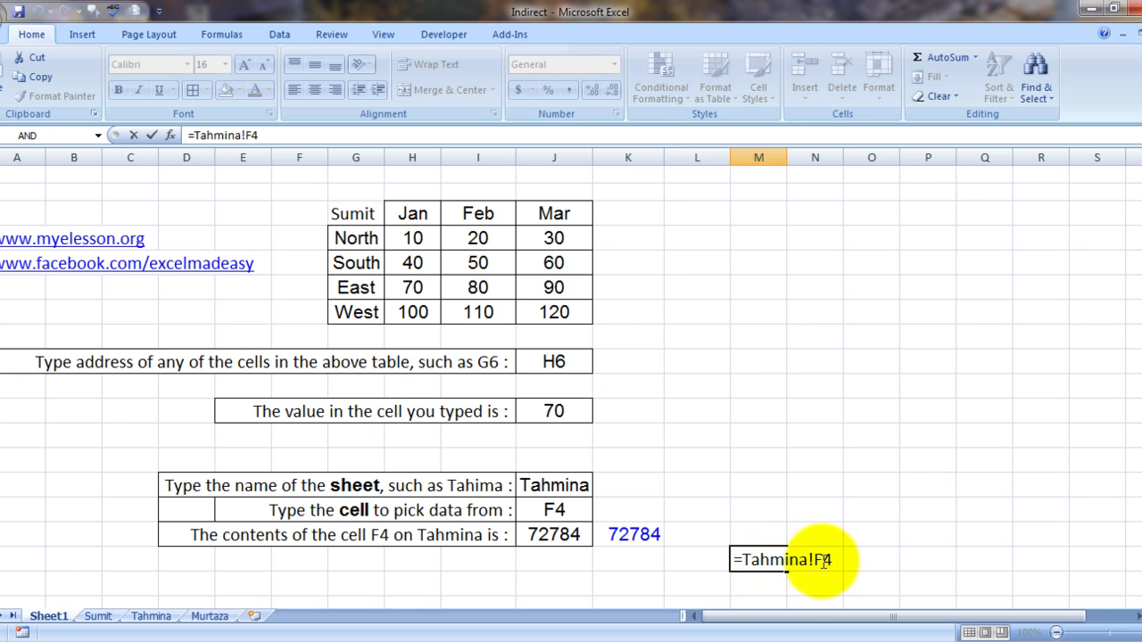
key(ctrl+Return)
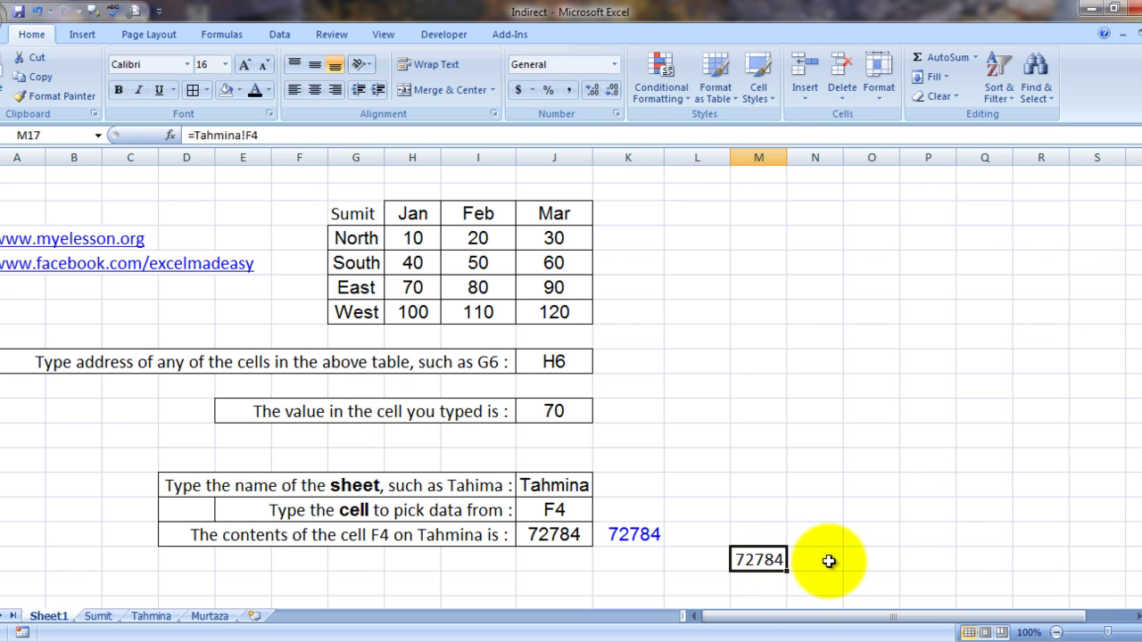
click(632, 535)
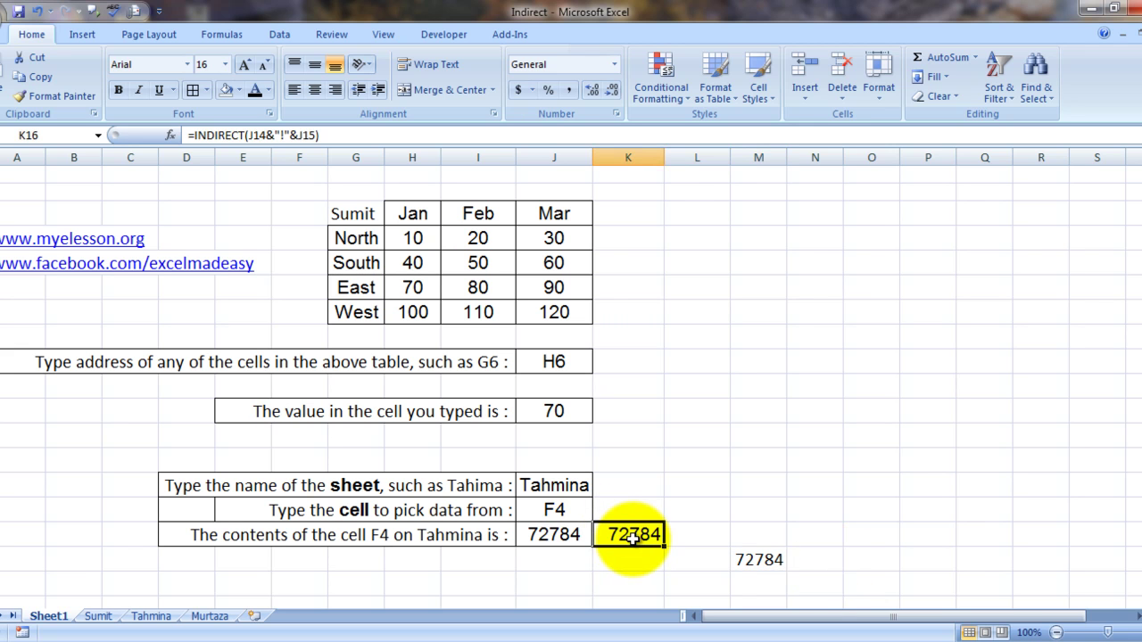
double_click(632, 536)
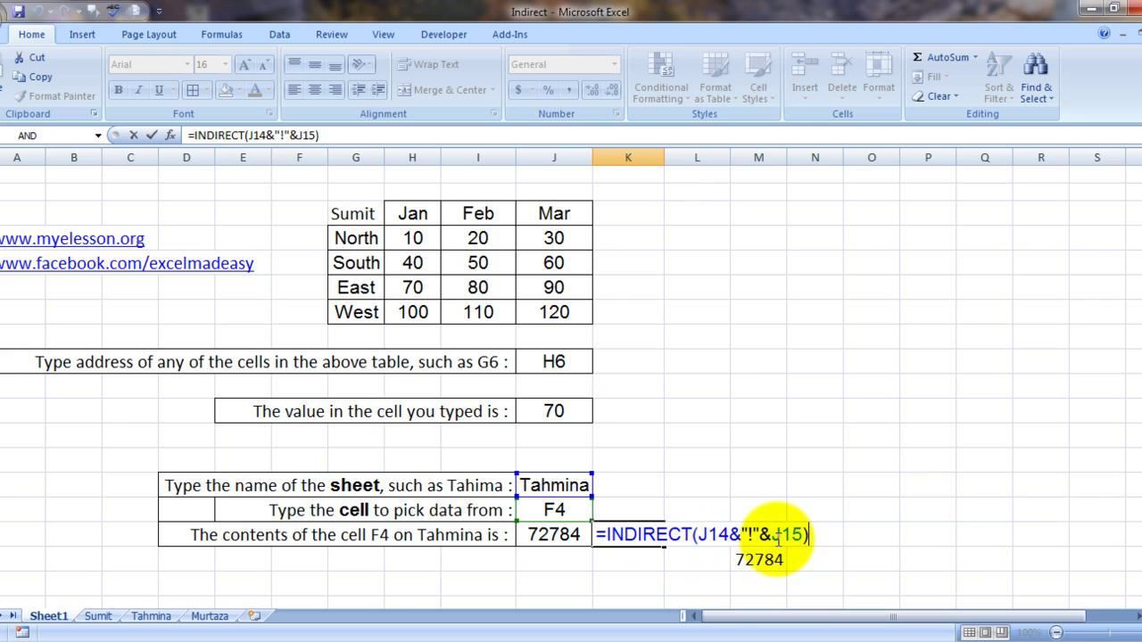
key(ctrl+Return)
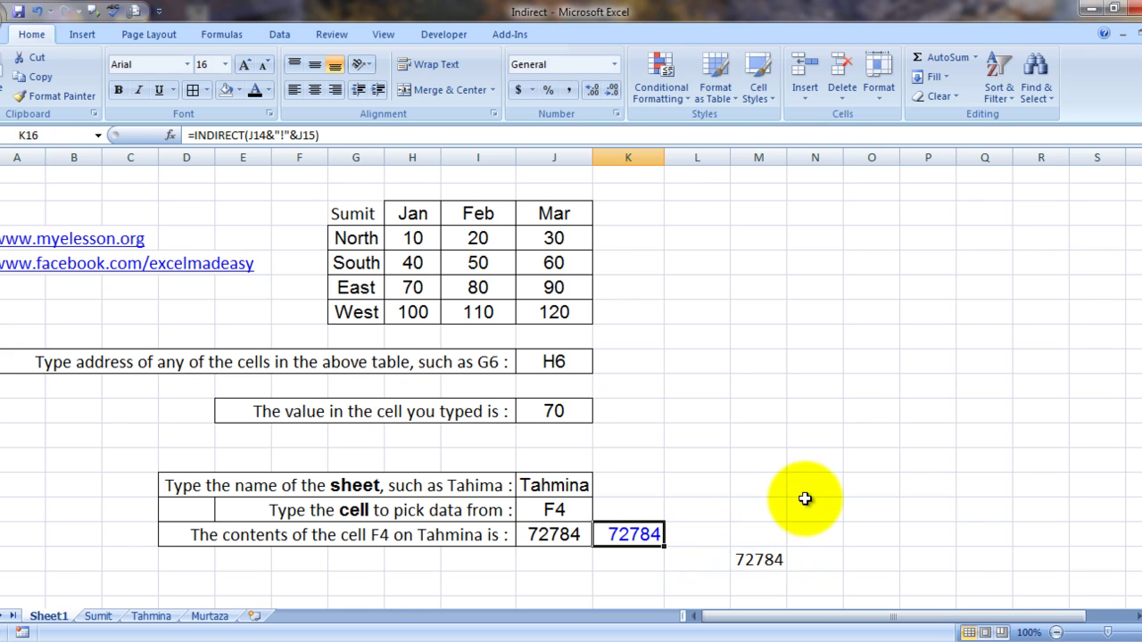
key(Right)
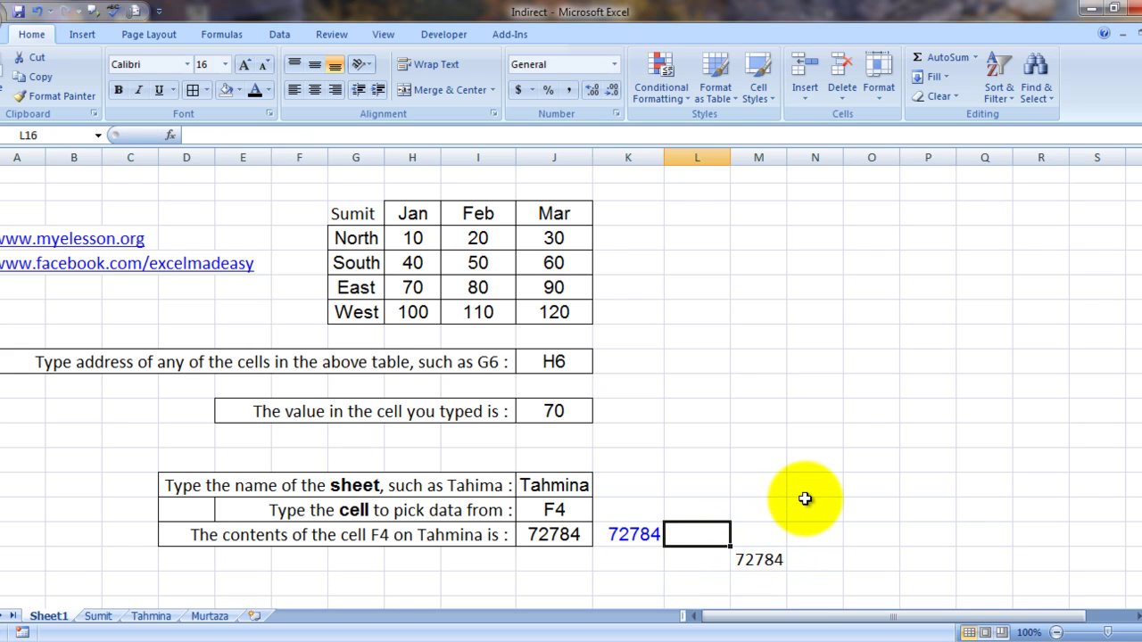
- Clear the old 501968 range-sum copy in L23
key(Down)
key(Down)
key(Down)
key(Down)
key(Down)
key(Down)
key(Down)
key(Down)
key(Down)
key(Down)
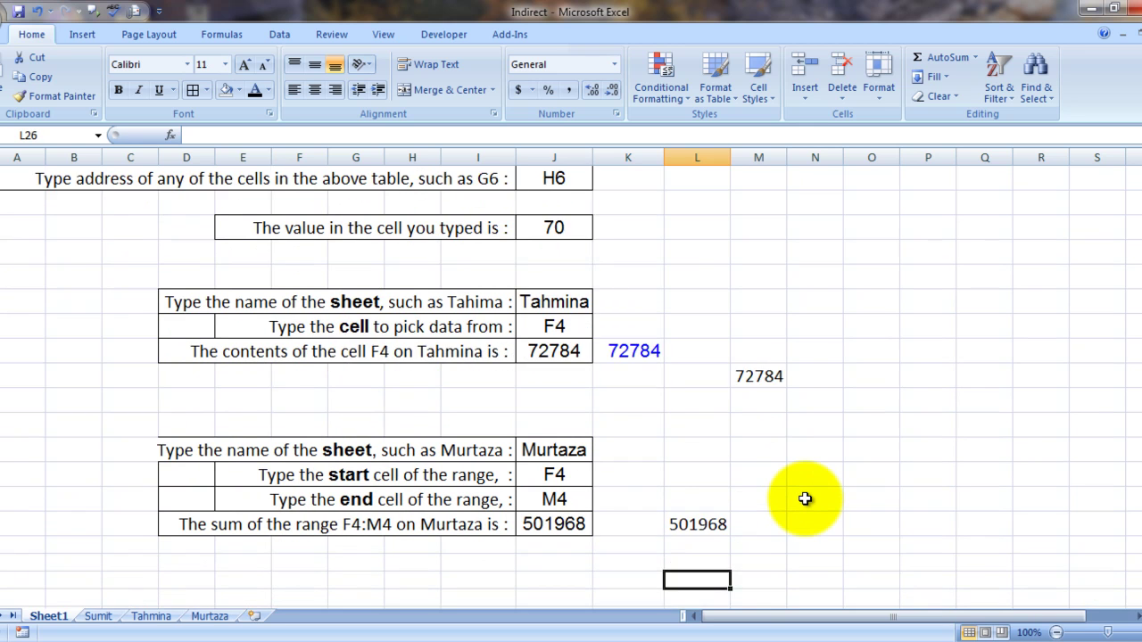
key(Down)
key(Left)
key(Left)
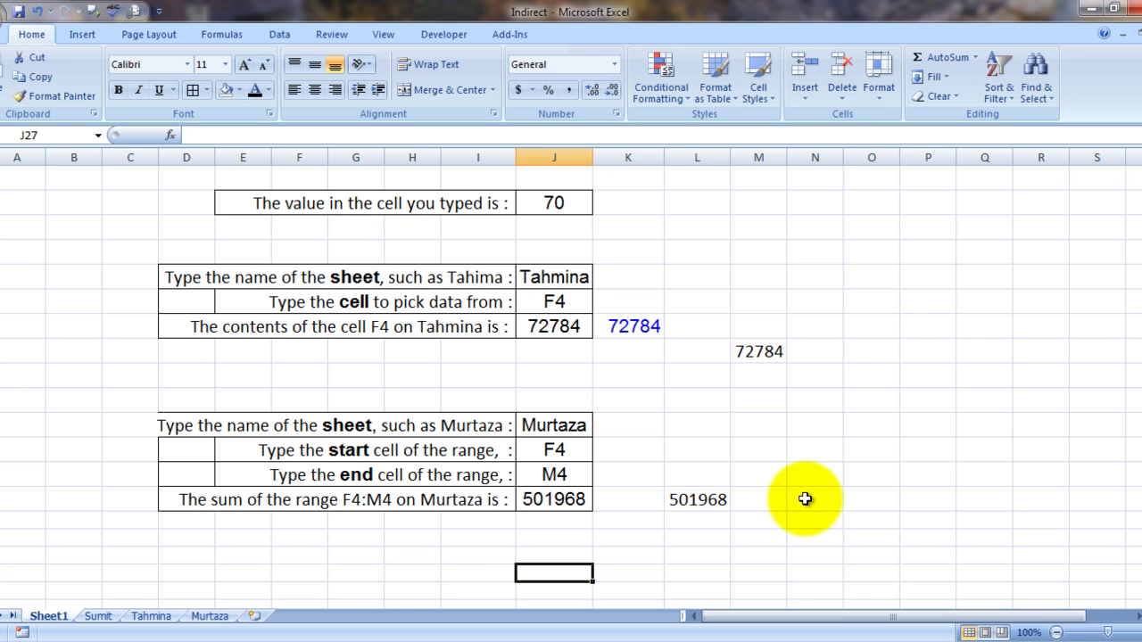
key(Up)
key(Up)
key(Right)
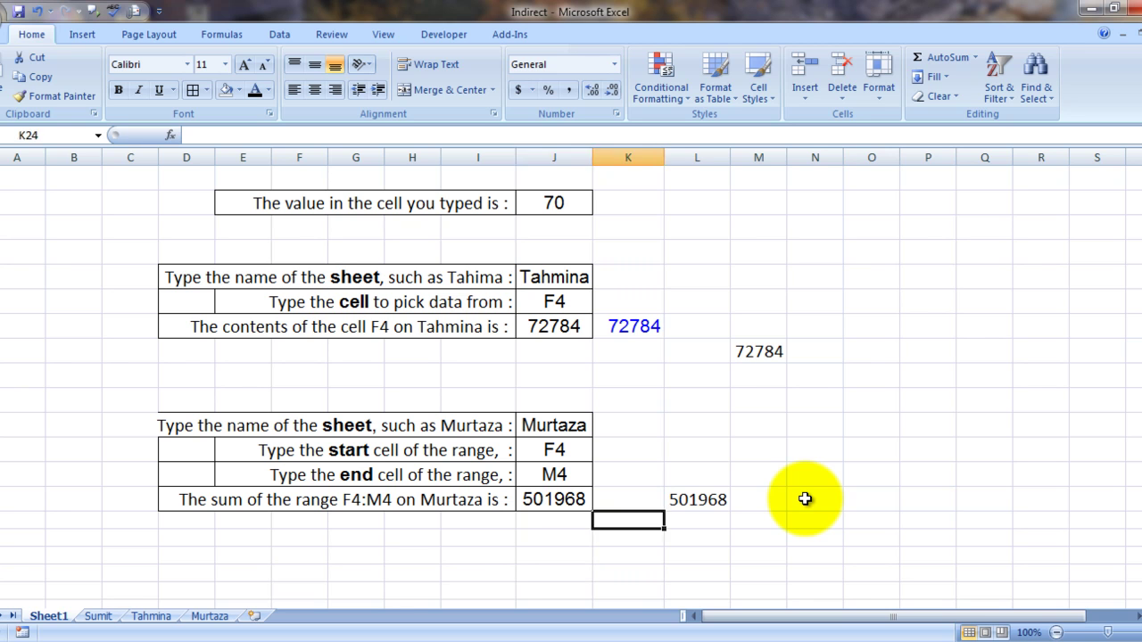
key(Right)
key(Up)
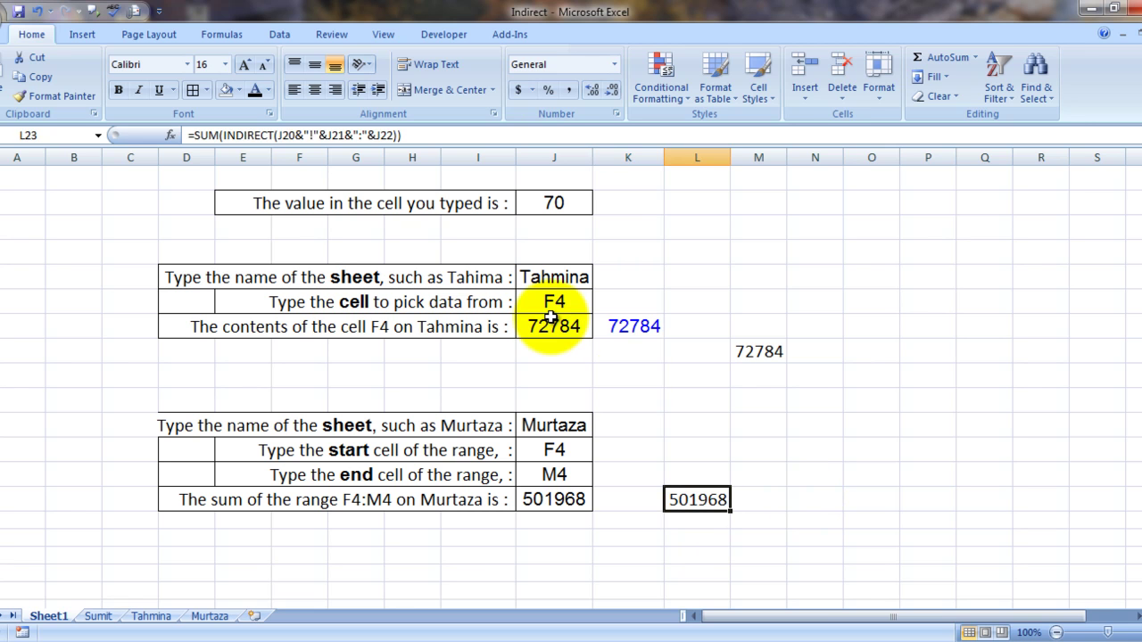
key(Delete)
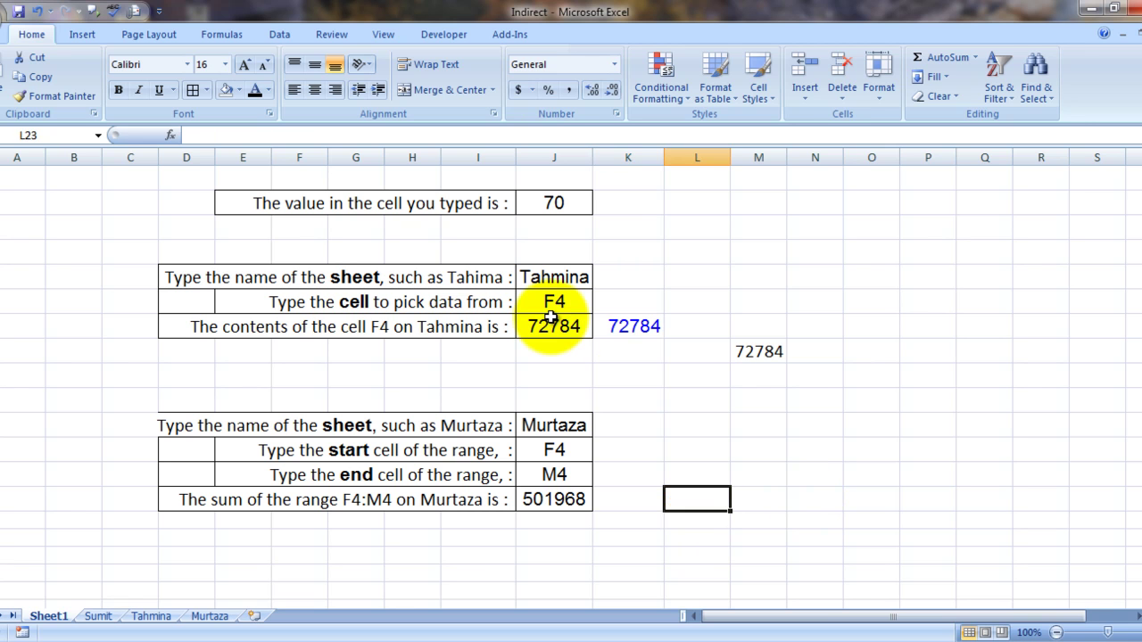
- Set the empty cell L23 to font size 20
click(229, 59)
click(206, 198)
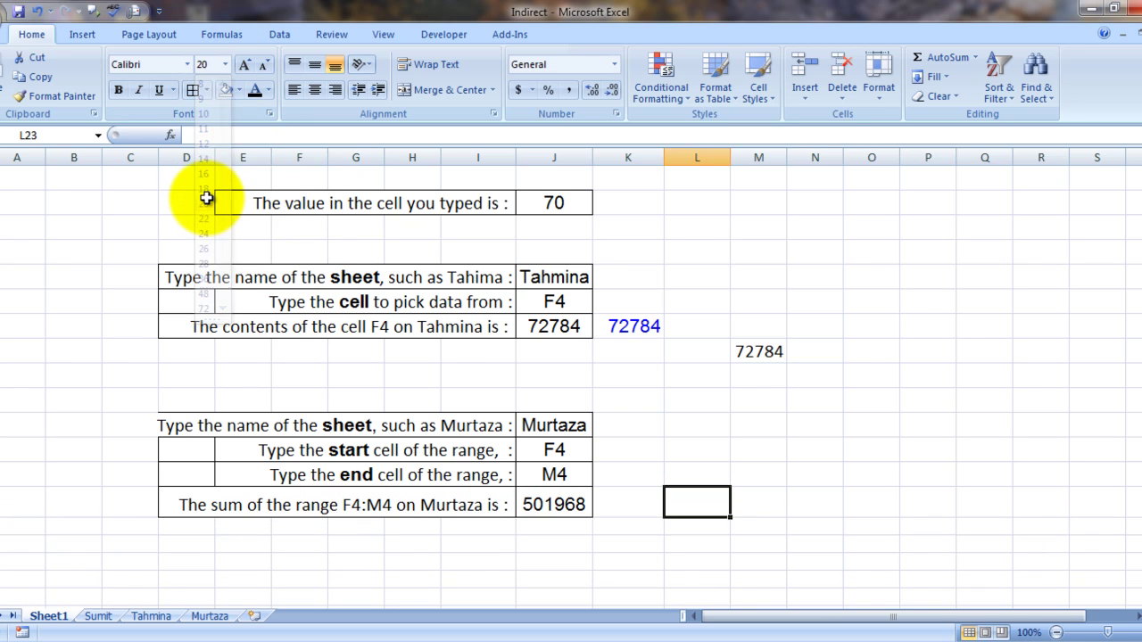
key(Right)
key(Left)
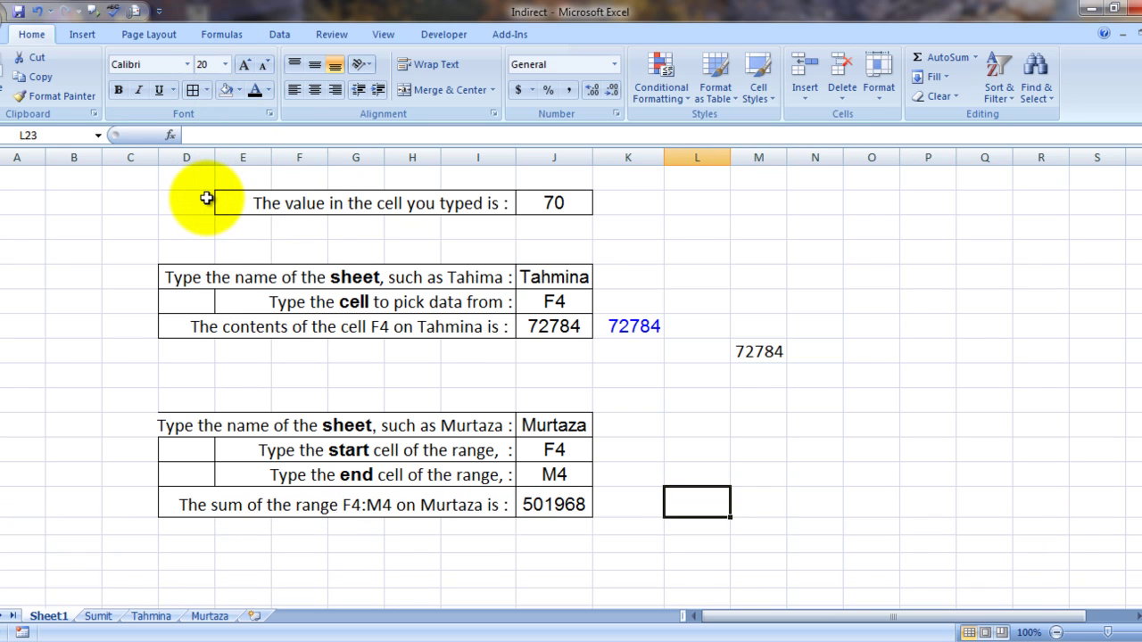
- Enter =SUM(INDIRECT(J20&"!"&J21&":"&J22)) in L23, showing 501968
text(=s)
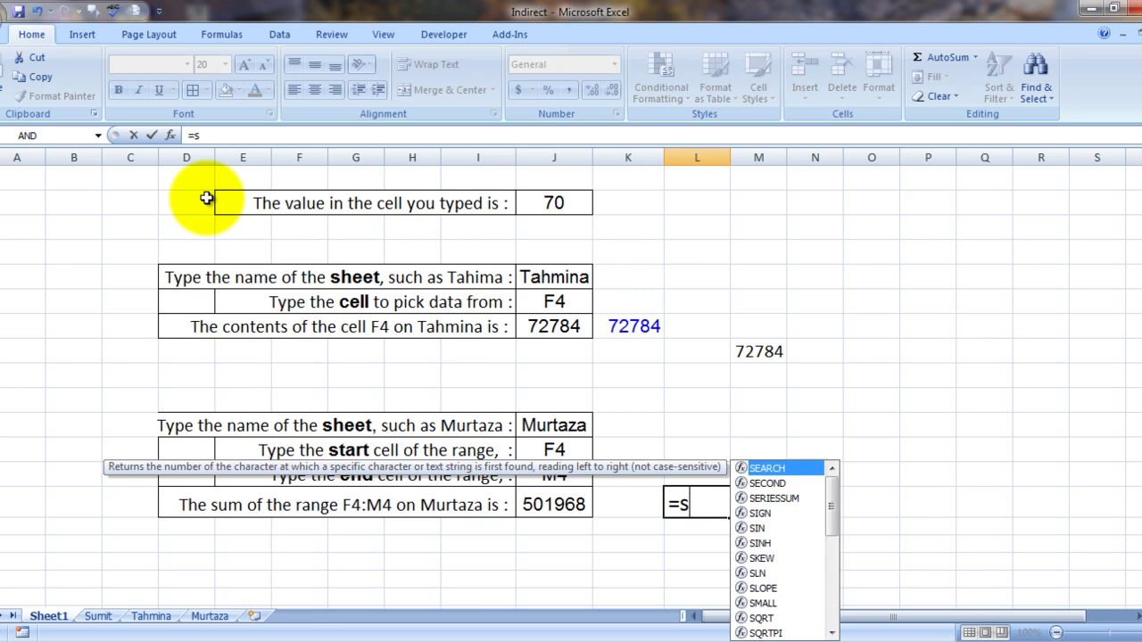
text(um)
key(Tab)
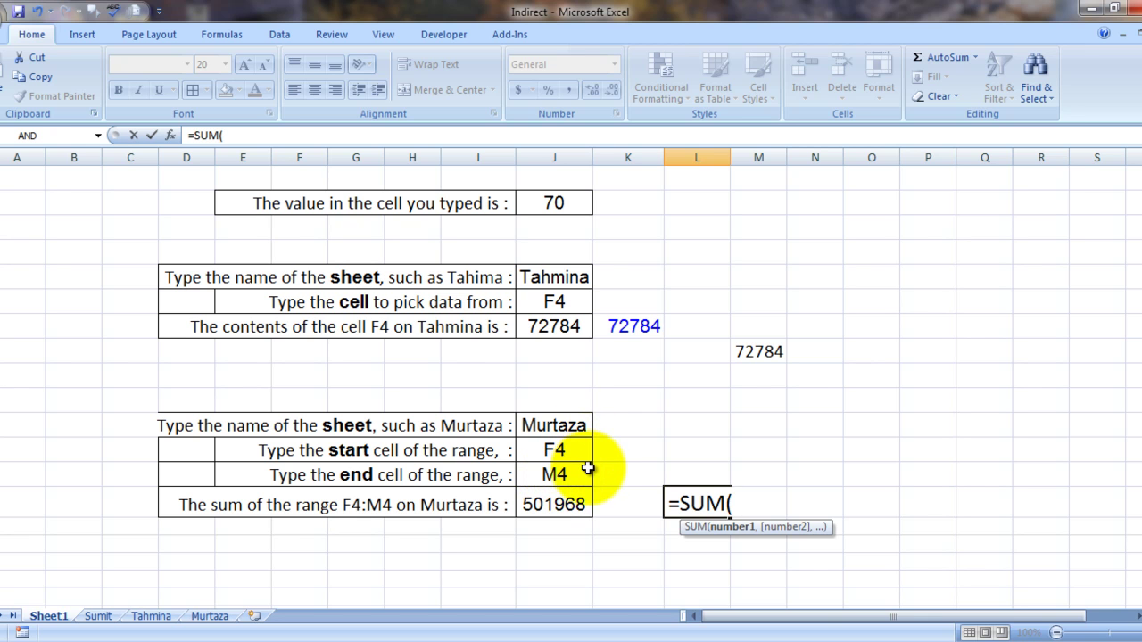
text(i)
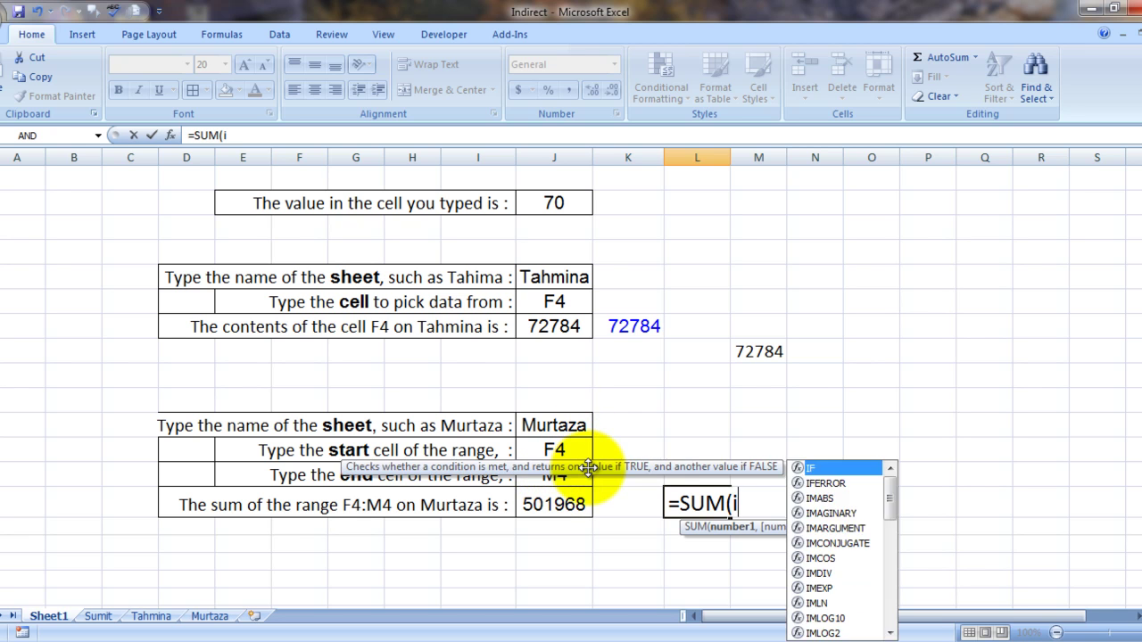
text(n)
key(Down)
key(Tab)
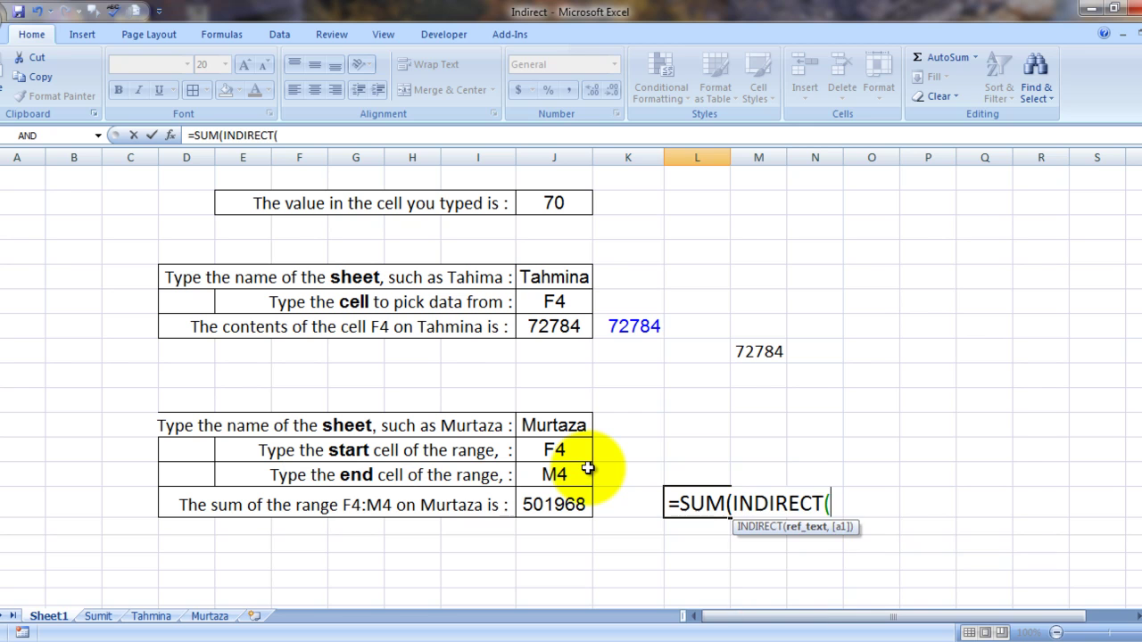
click(555, 425)
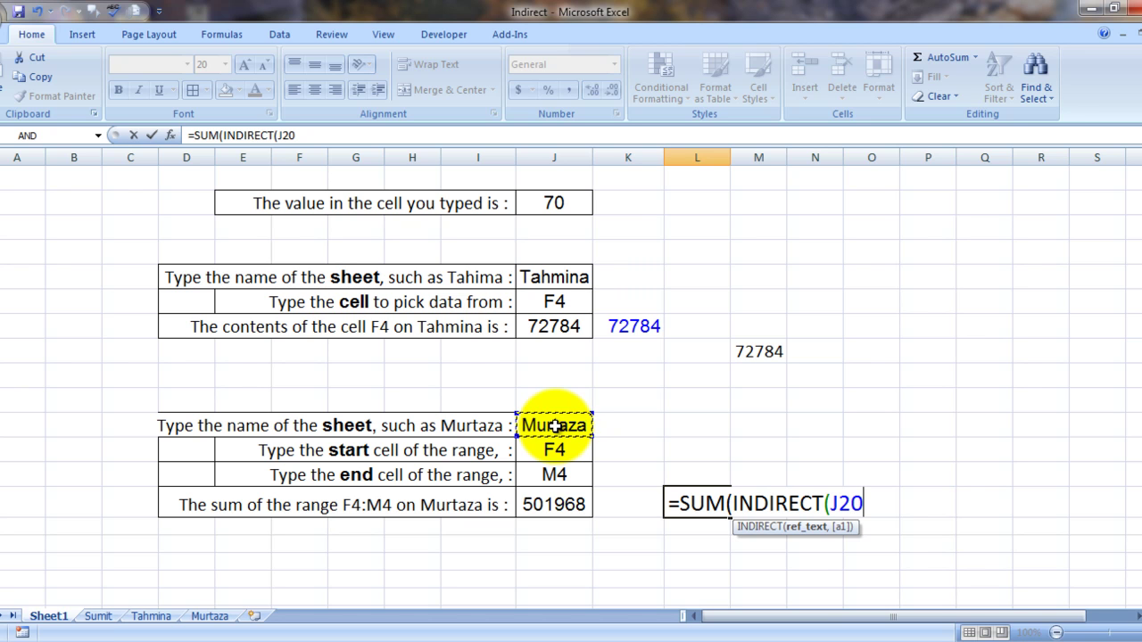
text(&"!")
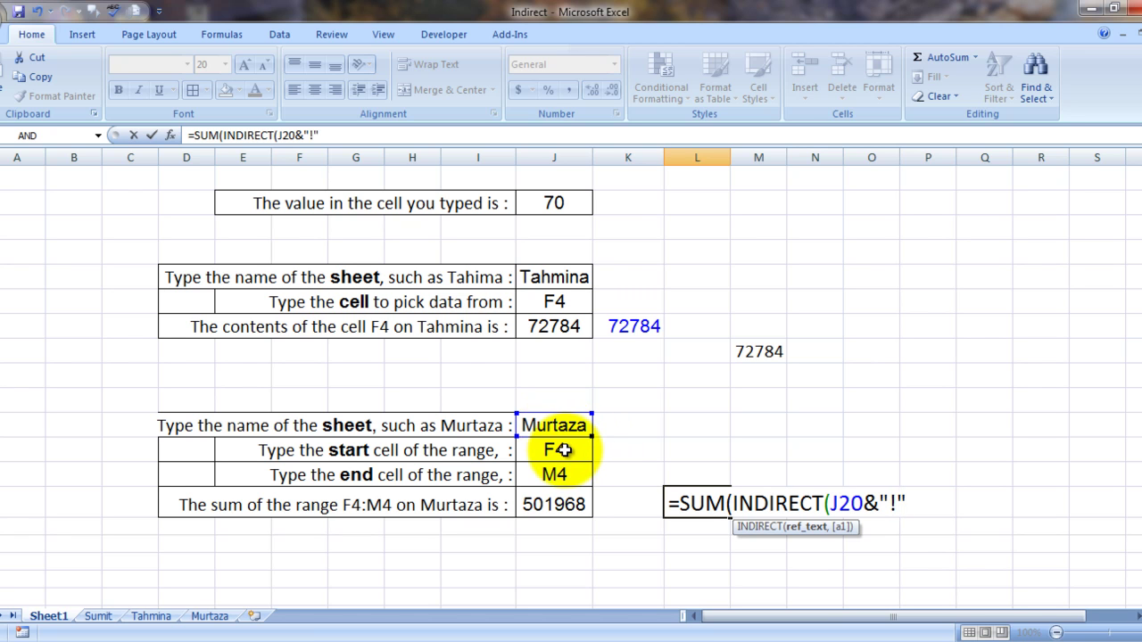
text(&)
click(564, 451)
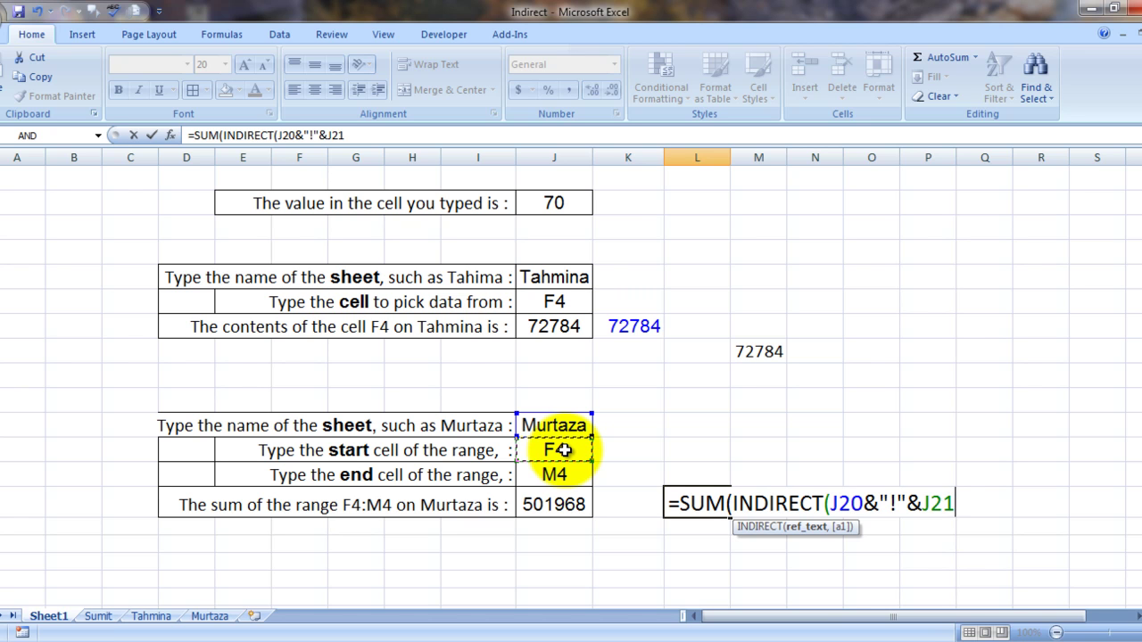
text(&":")
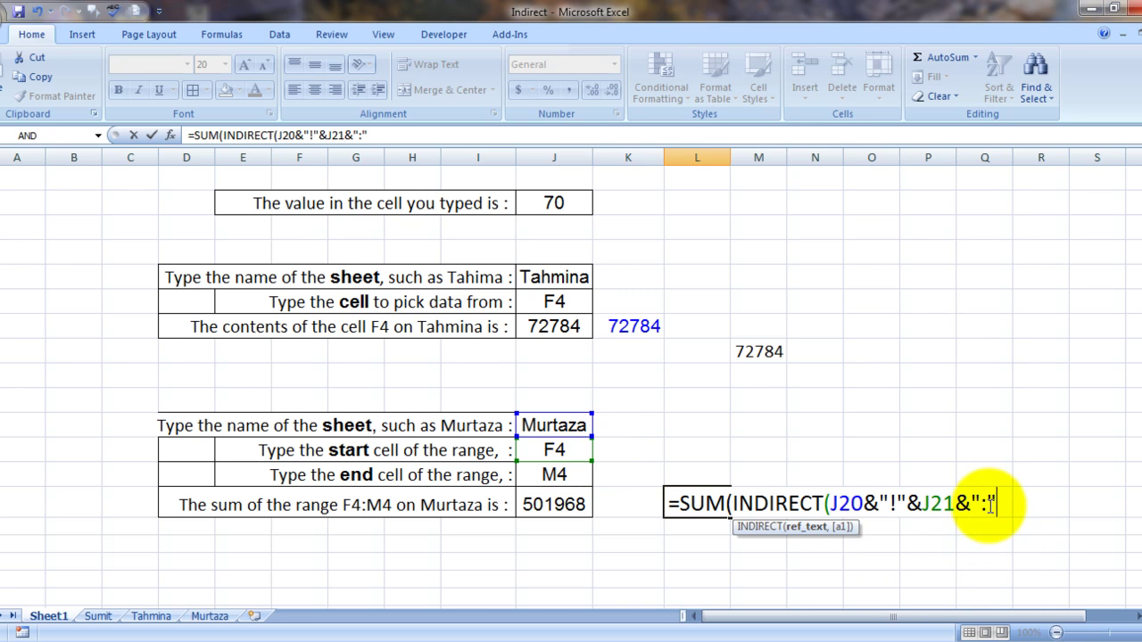
text(&)
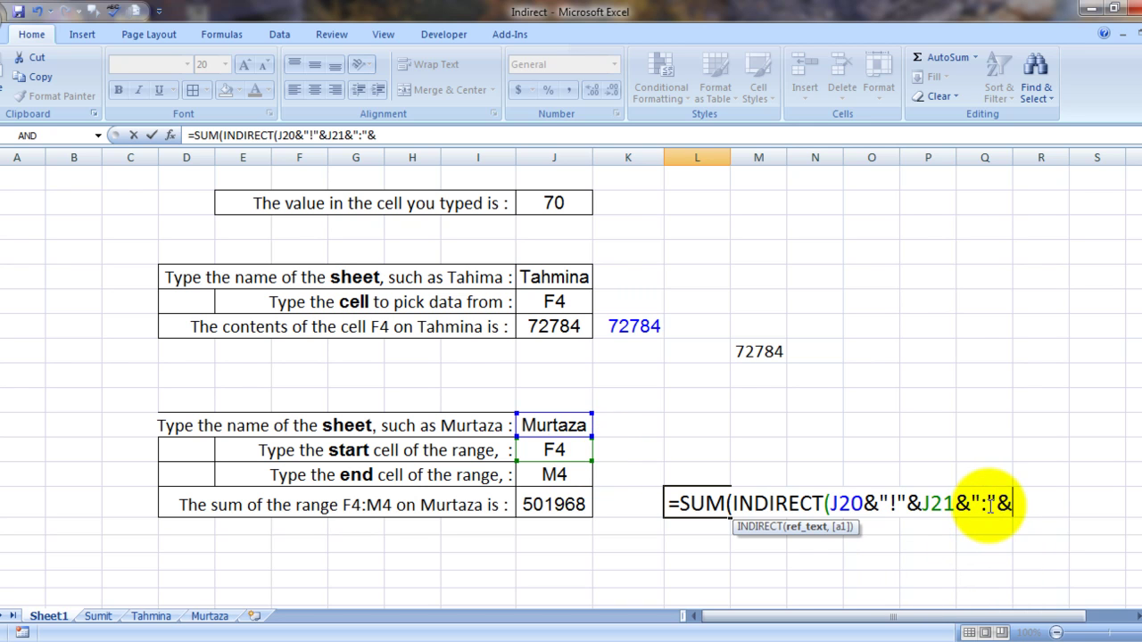
click(555, 475)
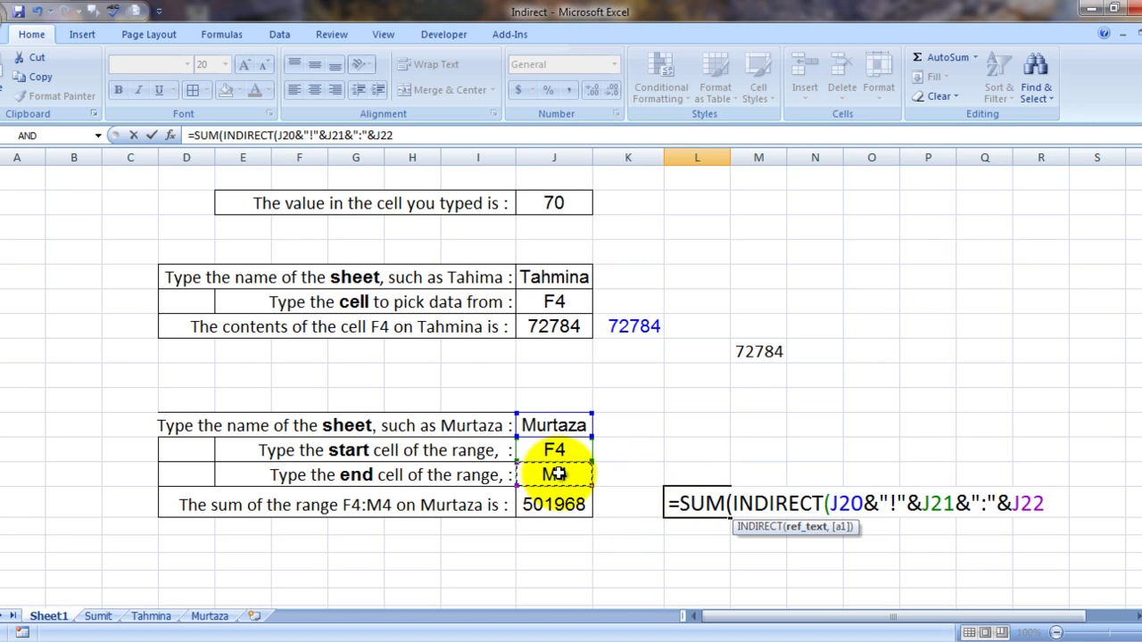
text()))
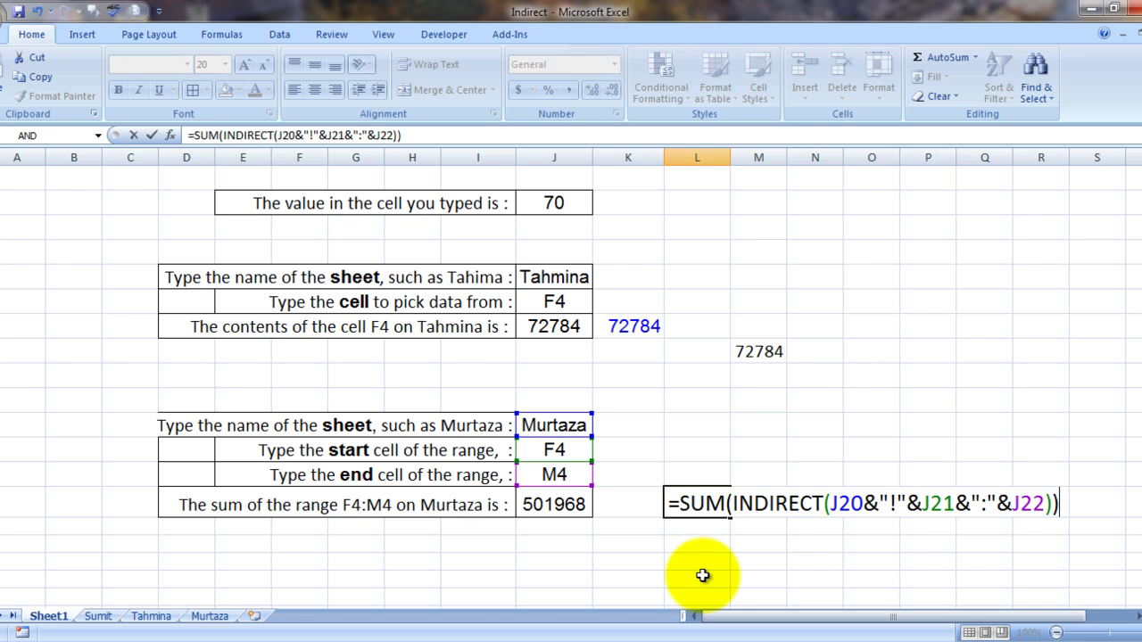
key(Return)
key(Up)
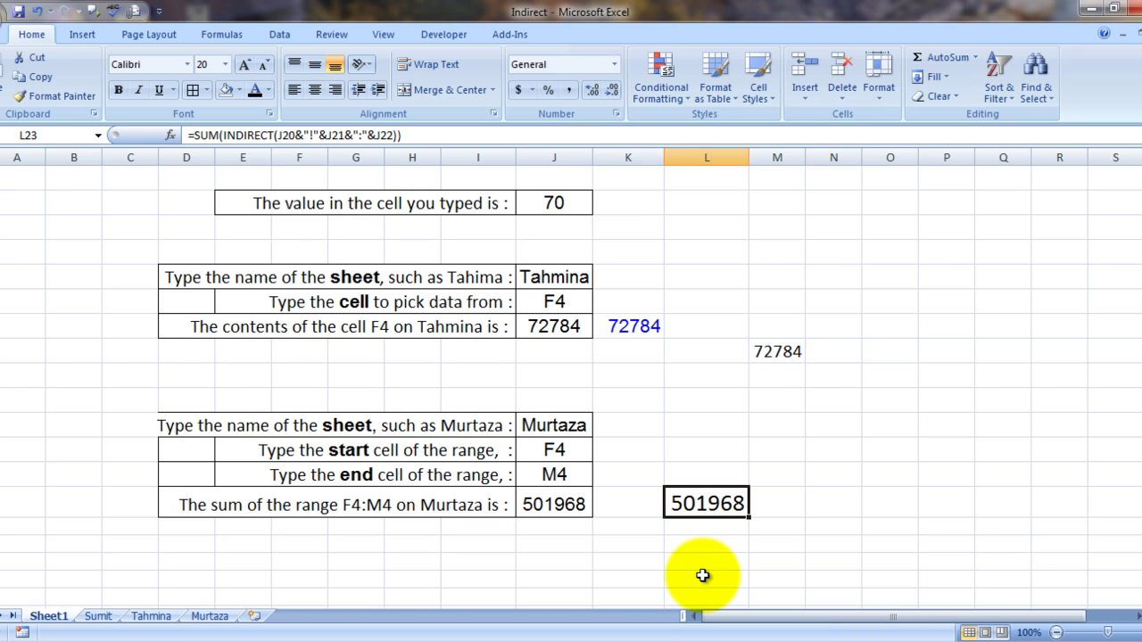
- On the Murtaza sheet, enter =SUM(F4:M4) in F6, giving 501968
click(203, 616)
key(Down)
key(Down)
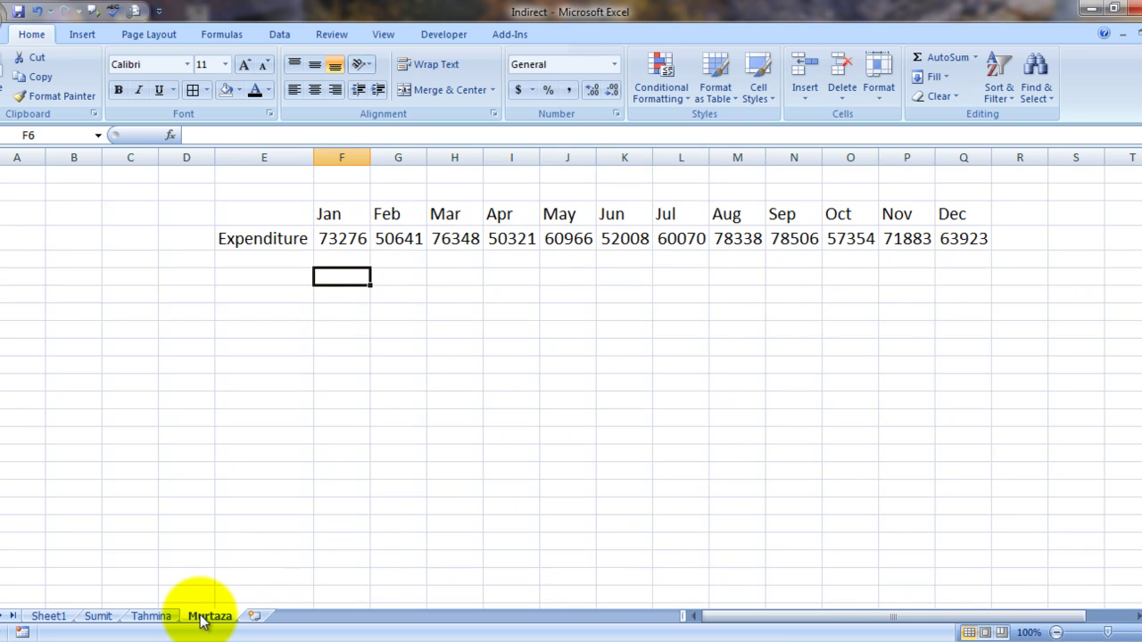
text(=SUM()
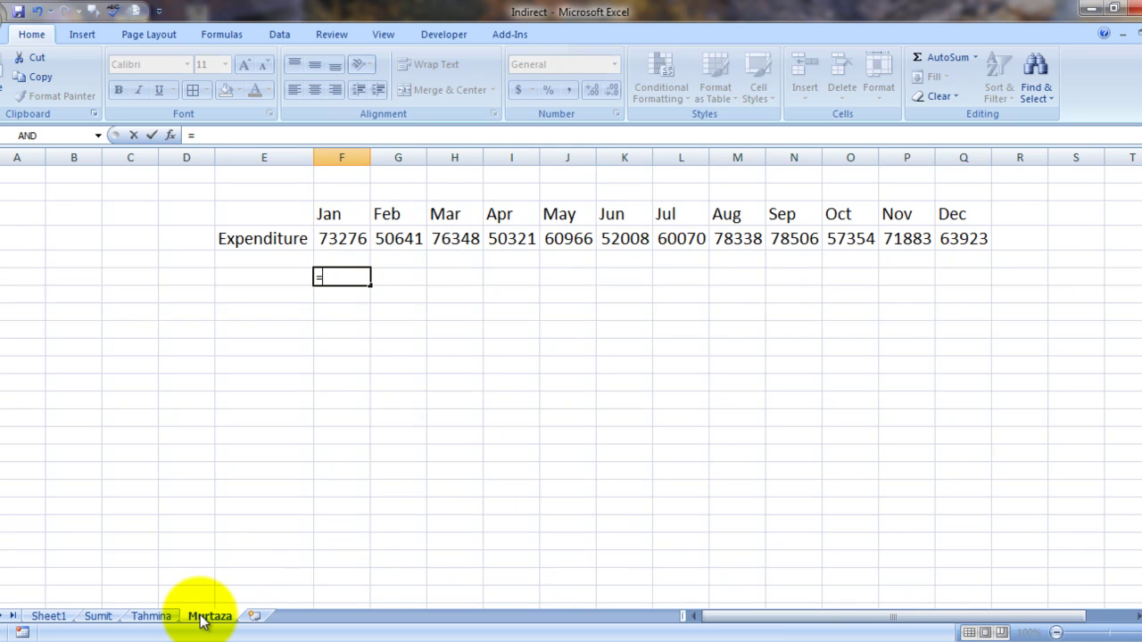
key(Up)
key(Up)
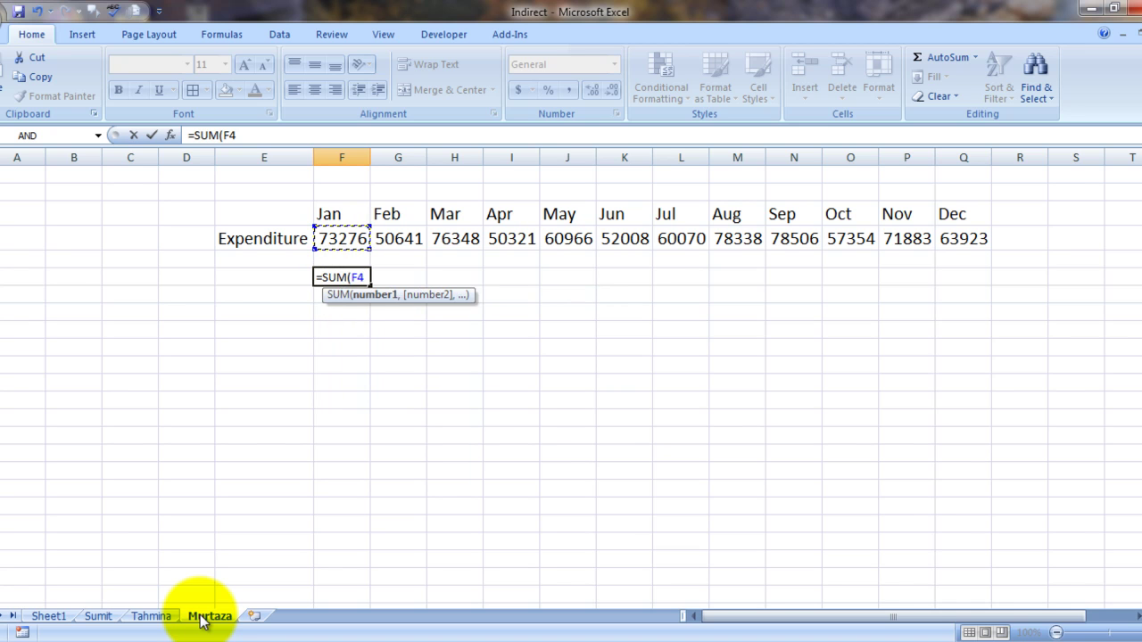
key(shift+Right)
key(shift+Right)
key(shift+Right)
key(shift+Right)
key(shift+Right)
key(shift+Right)
key(shift+Right)
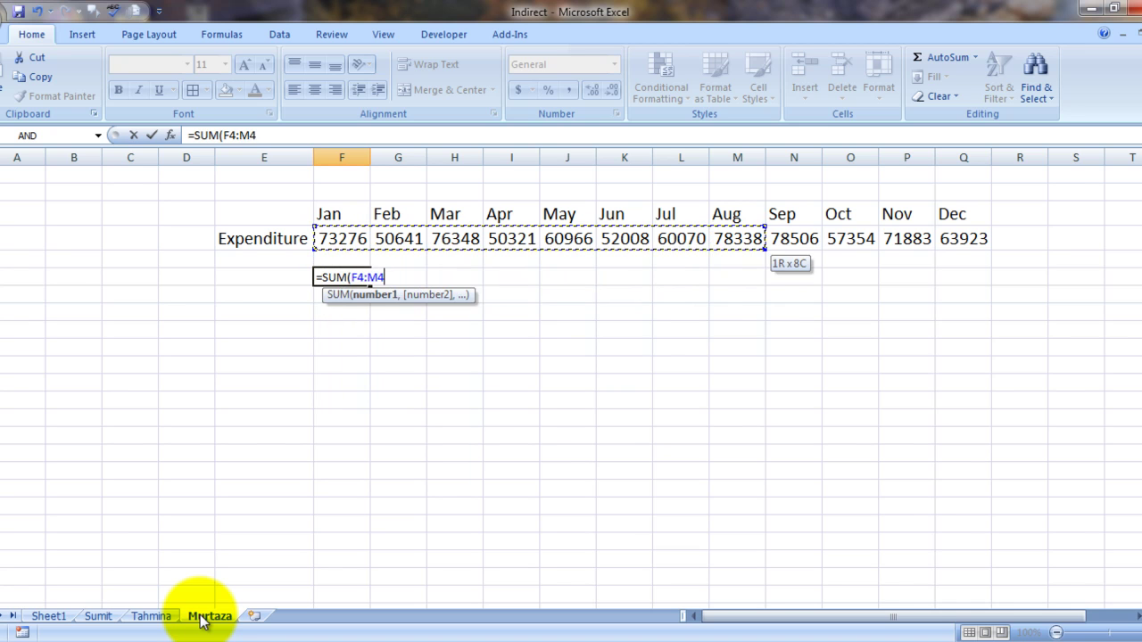
key(Return)
key(Up)
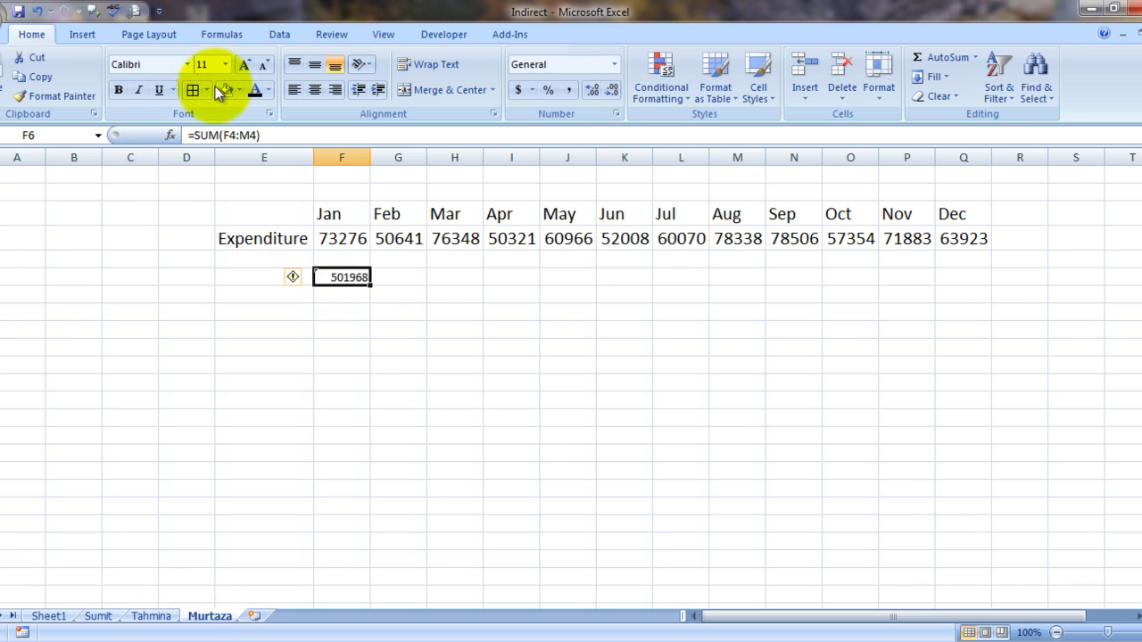
- Enlarge the font size of the F6 total
click(225, 66)
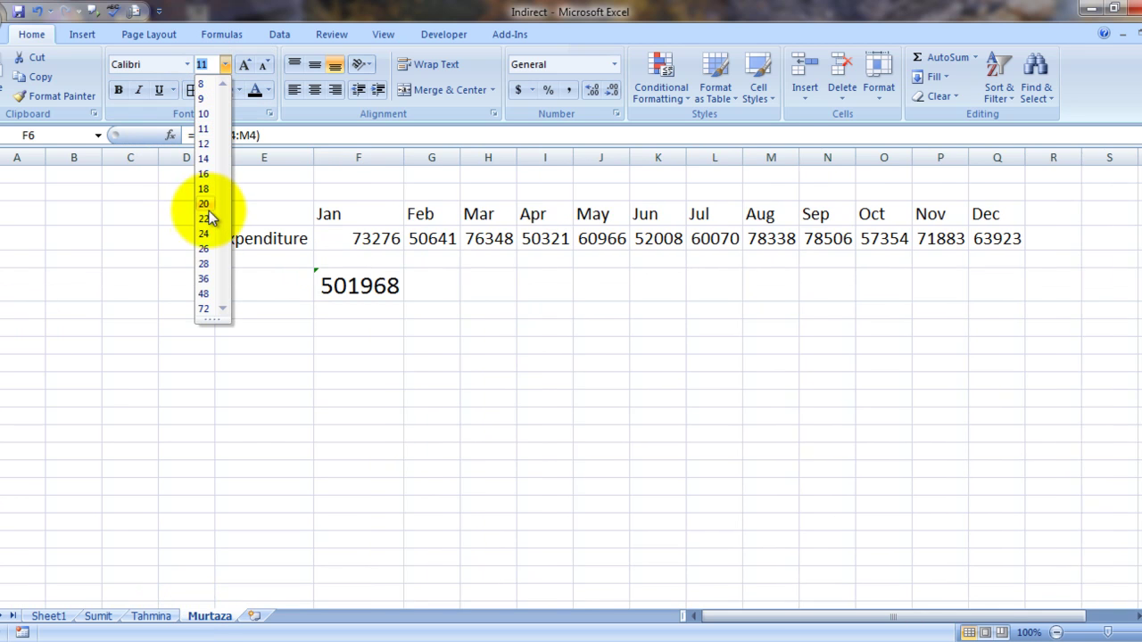
click(206, 174)
click(341, 357)
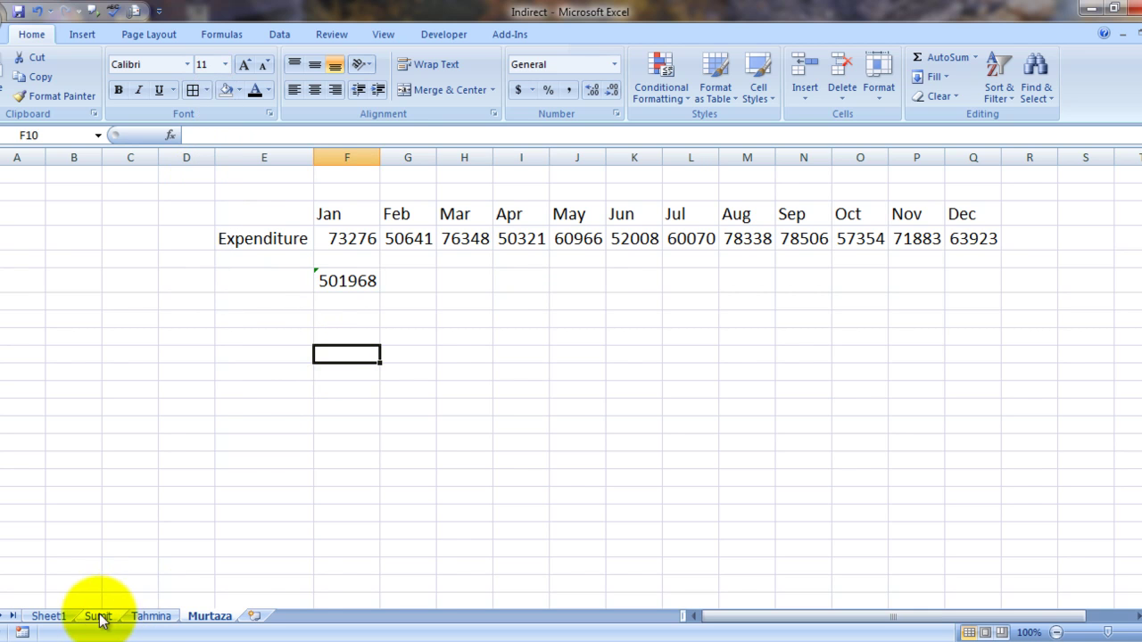
- Return to Sheet1 and jump back to the top near the Sumit region table
click(48, 617)
click(898, 385)
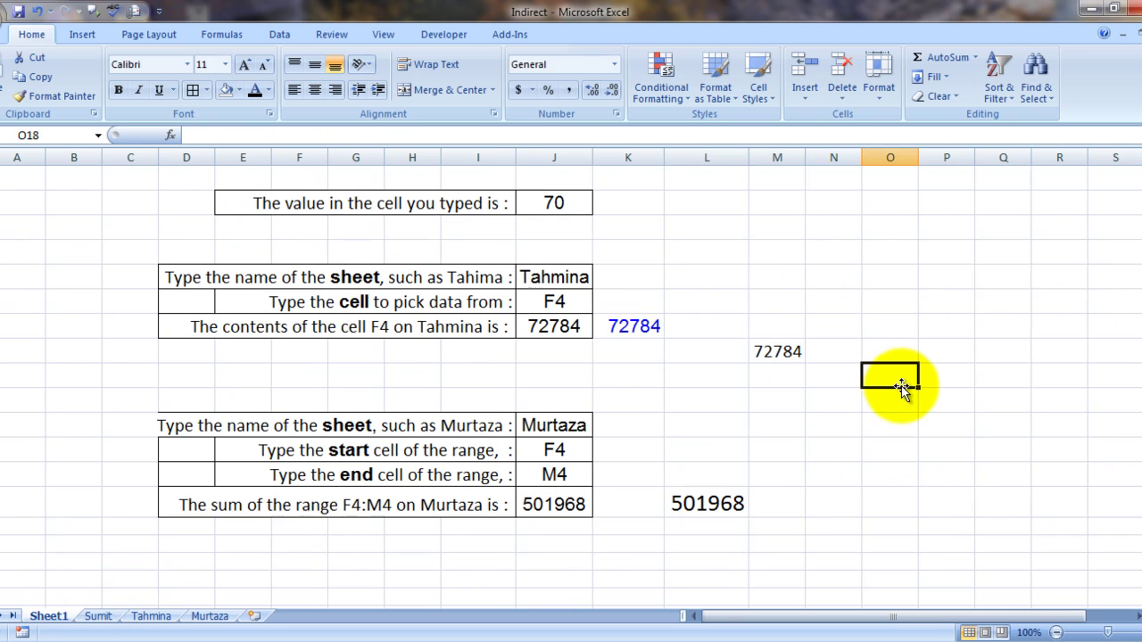
key(Up)
key(Up)
key(Up)
key(Up)
key(Up)
key(Up)
key(Up)
key(Up)
key(Up)
key(Up)
key(Up)
key(Up)
key(Up)
key(Up)
key(Up)
key(Up)
key(Up)
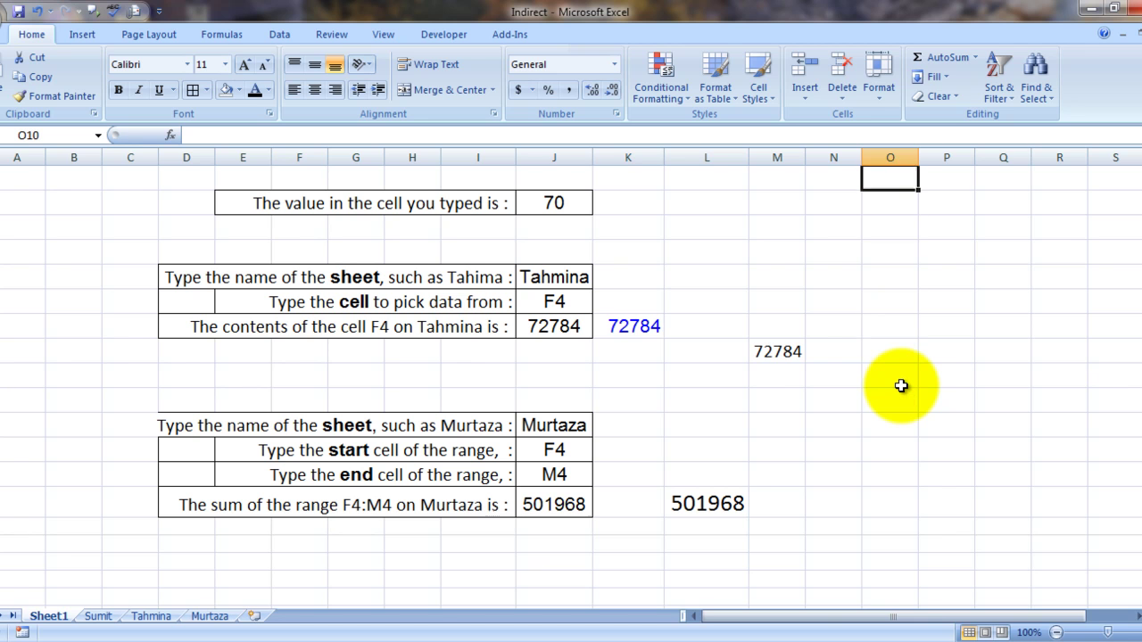
key(Left)
key(Left)
key(Left)
key(Left)
key(Left)
key(Left)
key(Left)
key(Left)
key(Left)
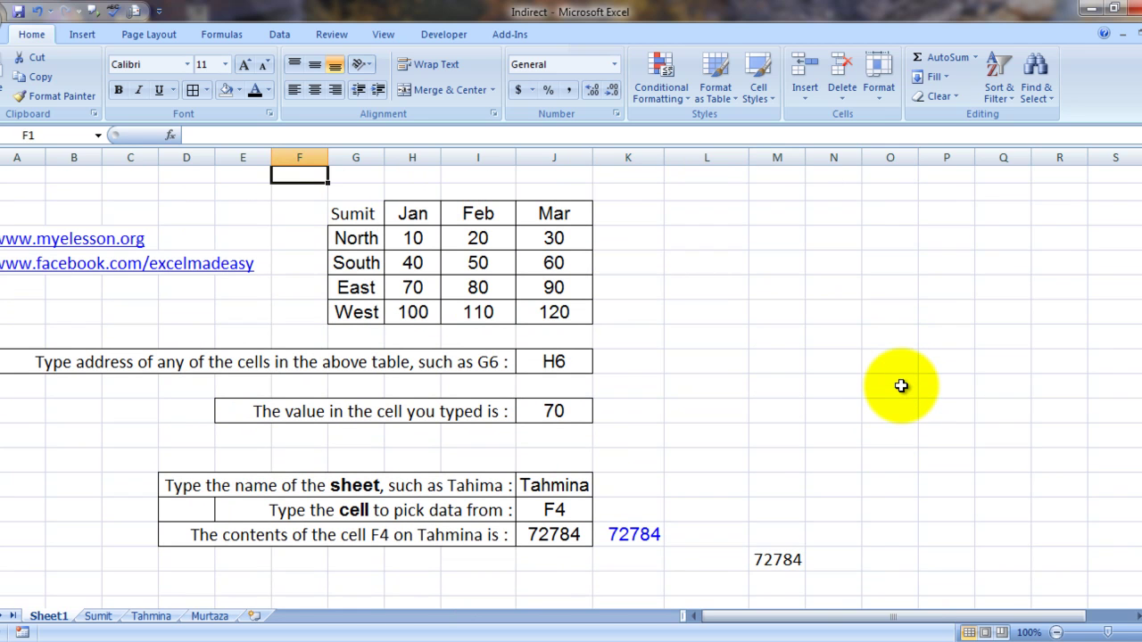